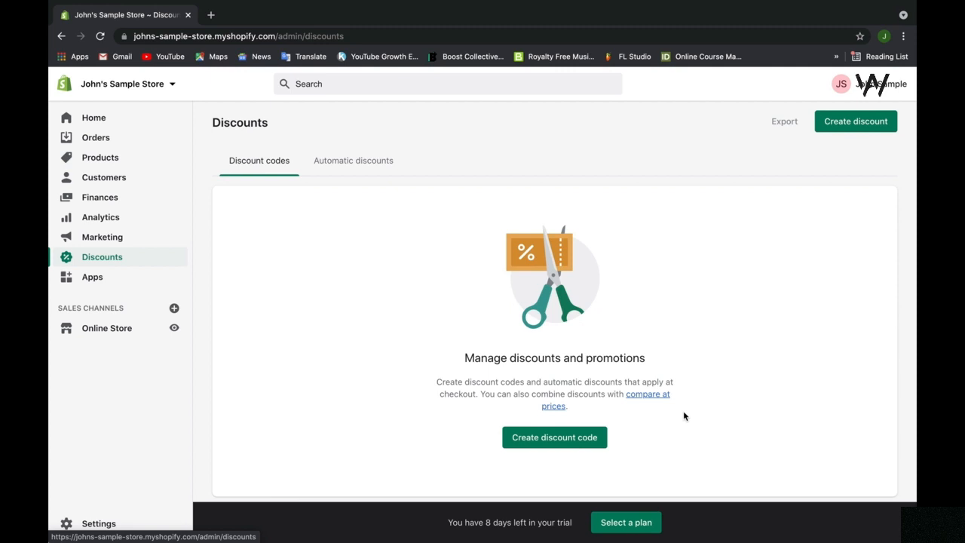
Create a new discount code named THANKYOU
left_click(569, 439)
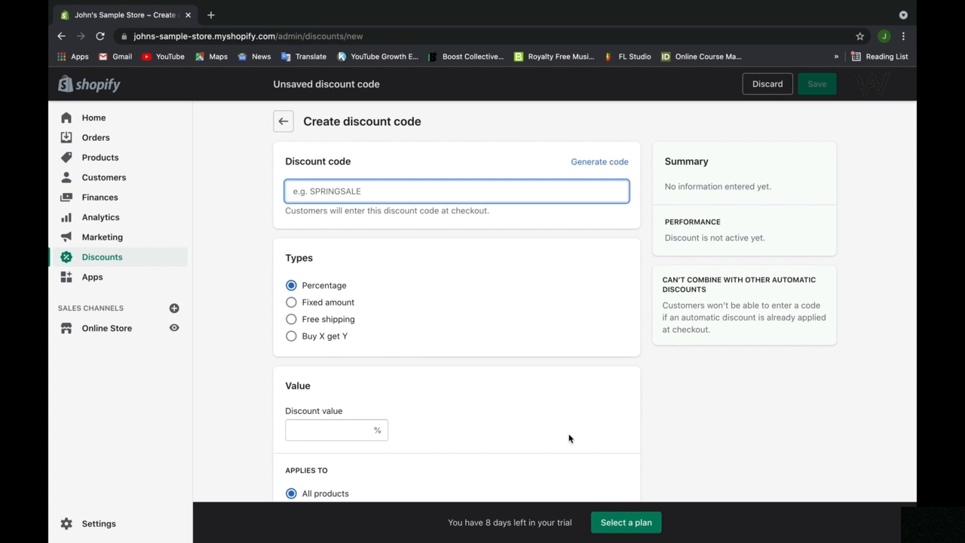
type("THANKYOU")
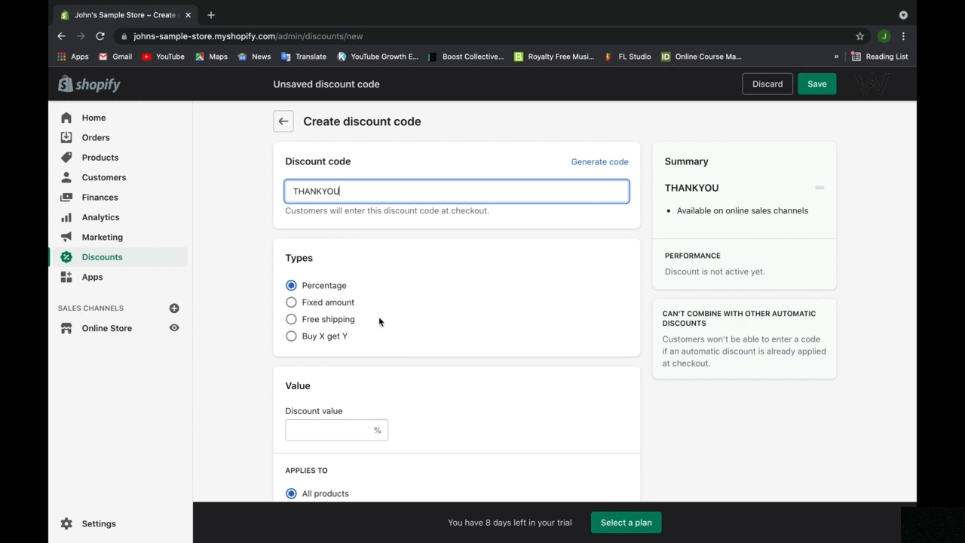
Try the Fixed amount, Free shipping and Buy X get Y discount types, and return the type to Percentage
left_click(332, 308)
left_click(333, 322)
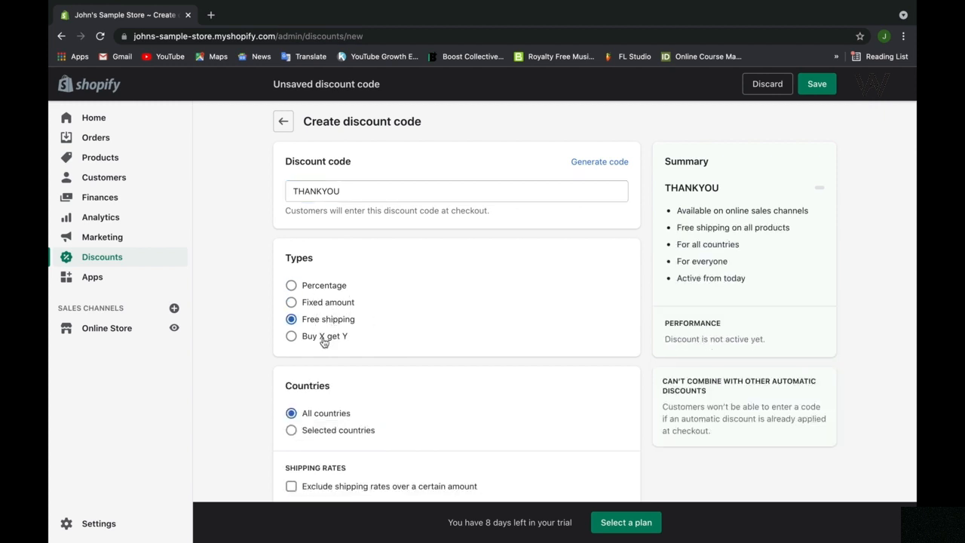
left_click(324, 340)
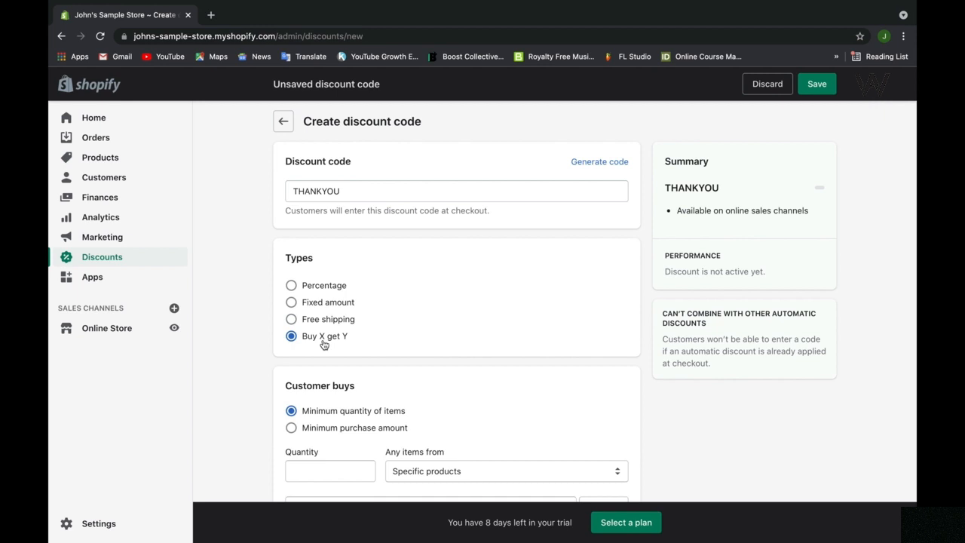
left_click(326, 291)
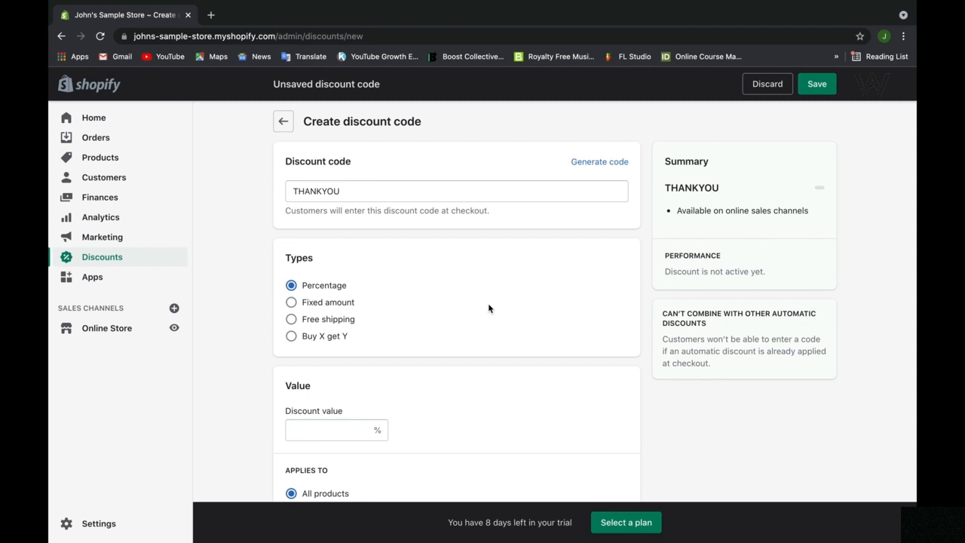
Set the discount value to 15%
scroll(489, 309, "down", 2)
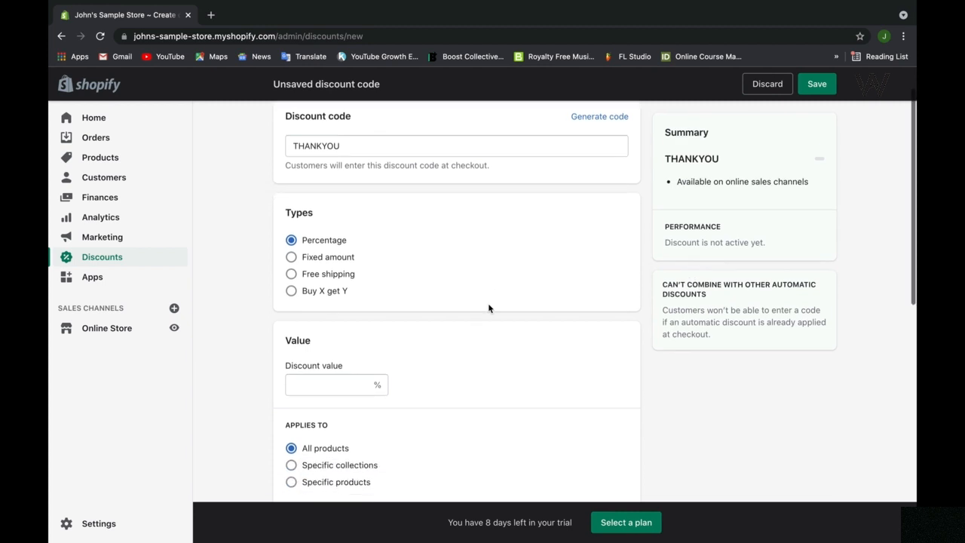
left_click(353, 391)
type("15")
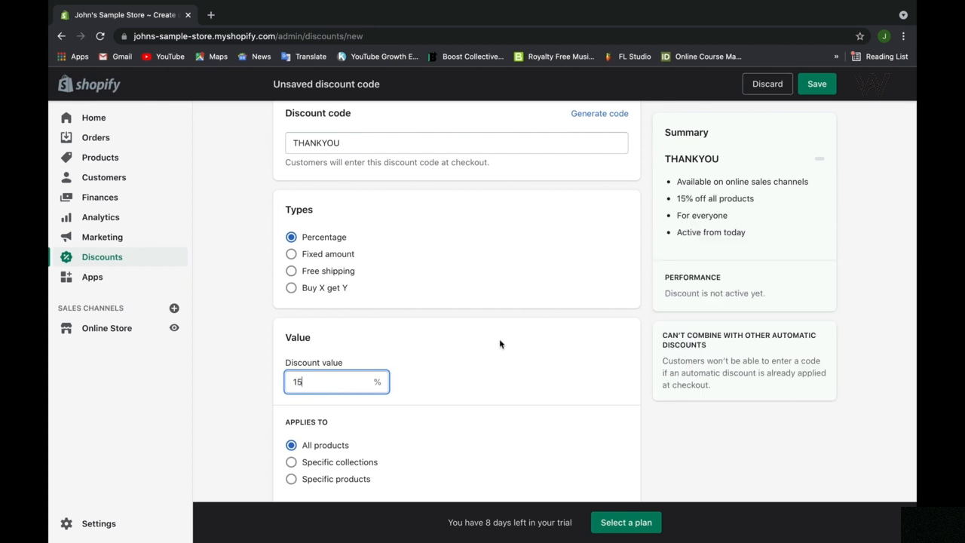
Try applying the discount to specific collections and to specific products, and return it to all products
scroll(499, 343, "down", 2)
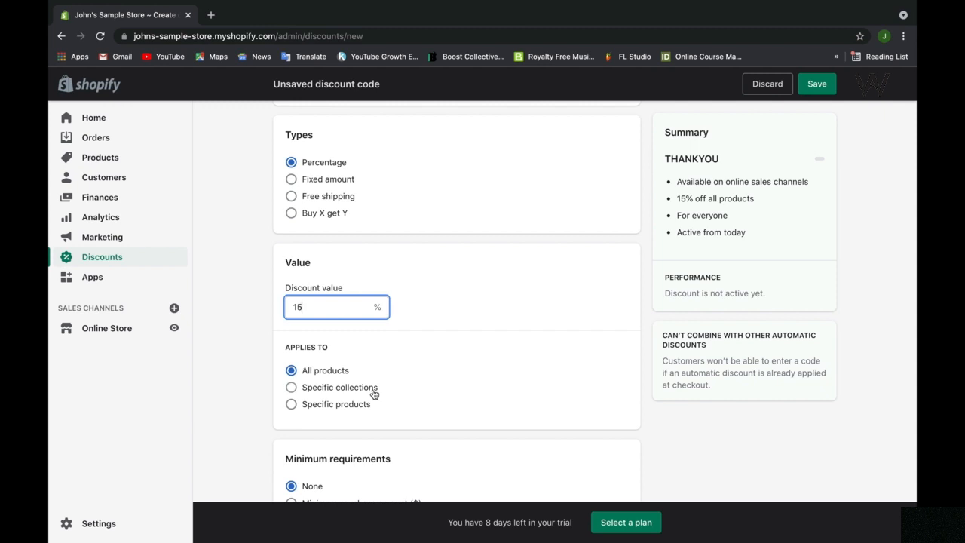
left_click(369, 395)
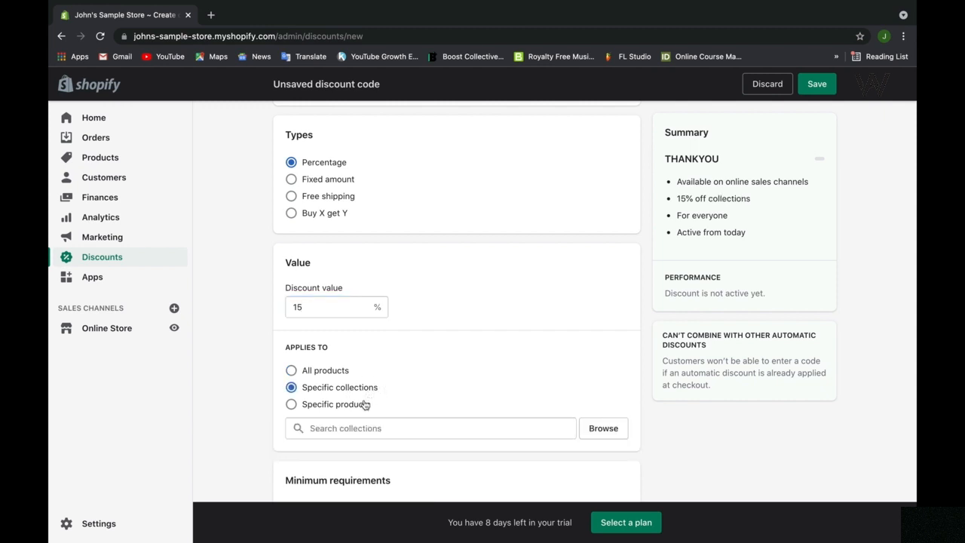
left_click(364, 428)
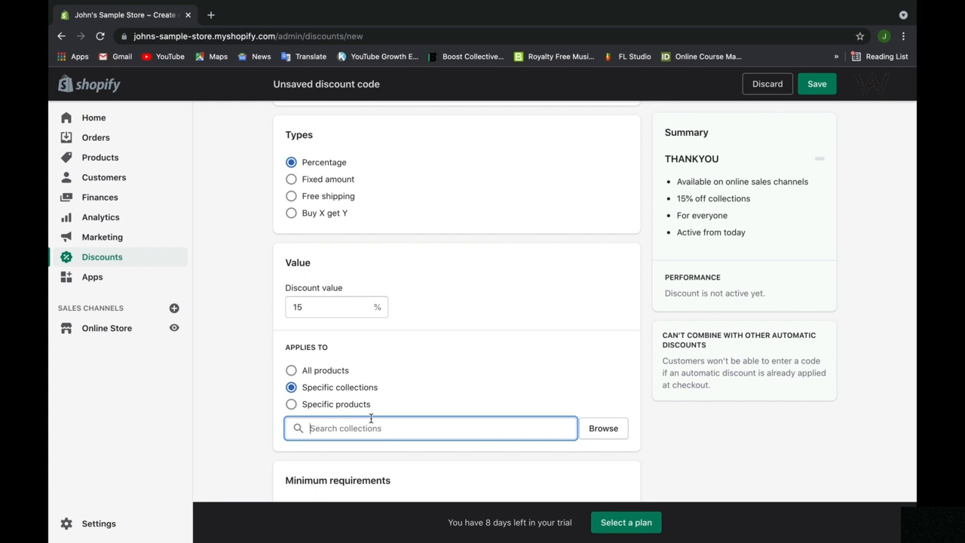
left_click(361, 407)
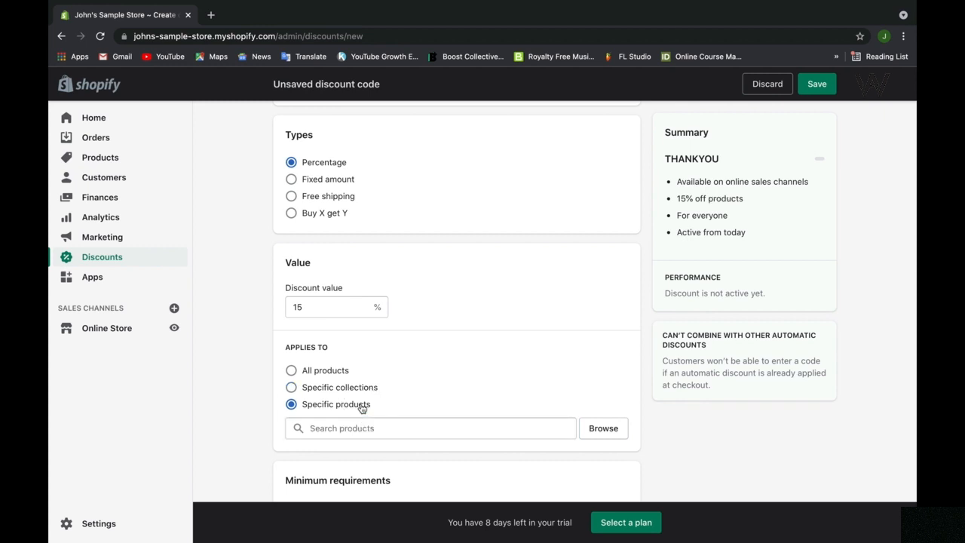
left_click(364, 420)
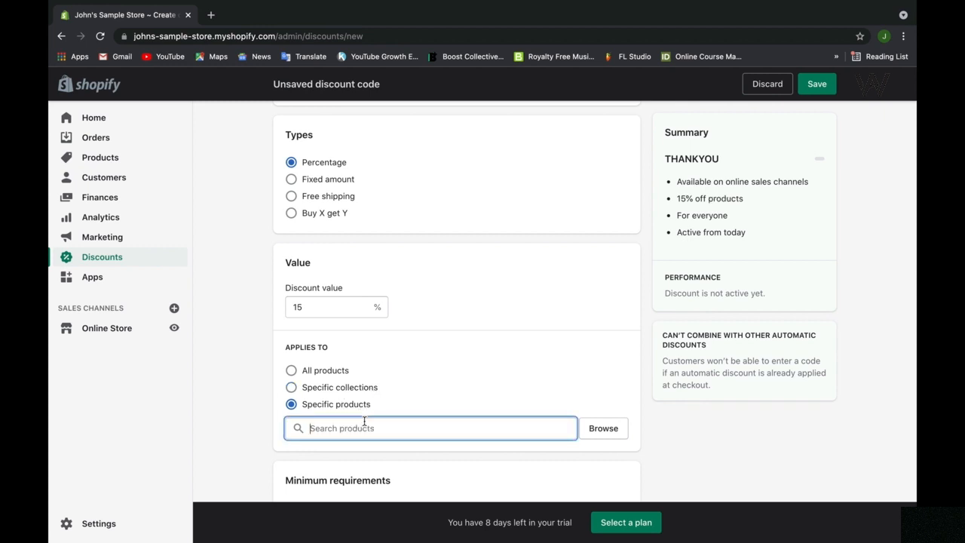
left_click(330, 369)
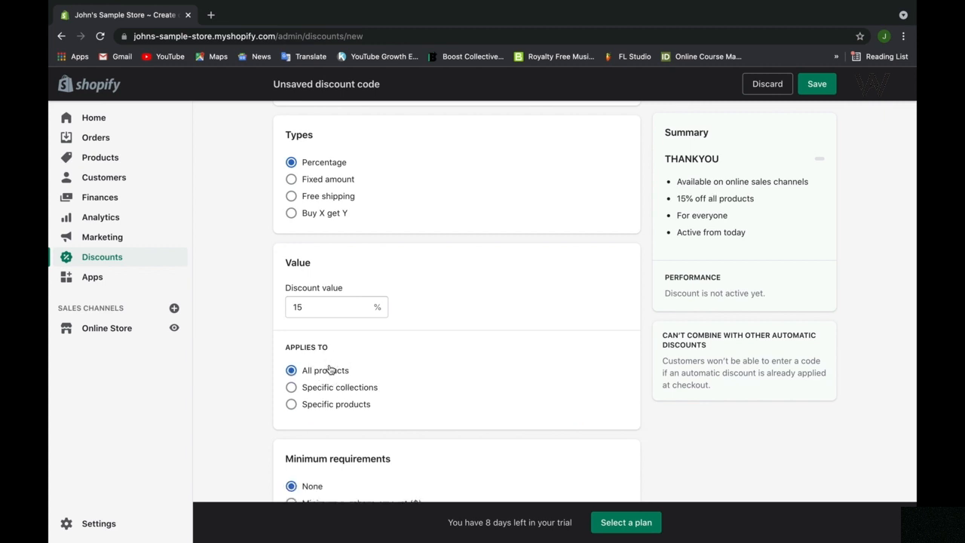
Try the minimum purchase amount and minimum quantity of items requirements, and reset the minimum requirement to None
scroll(487, 357, "down", 4)
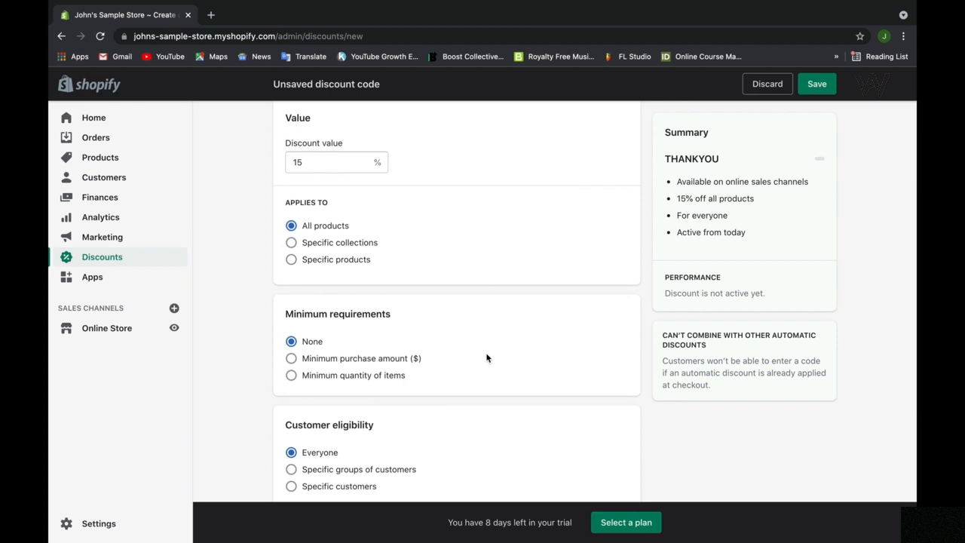
scroll(487, 357, "down", 1)
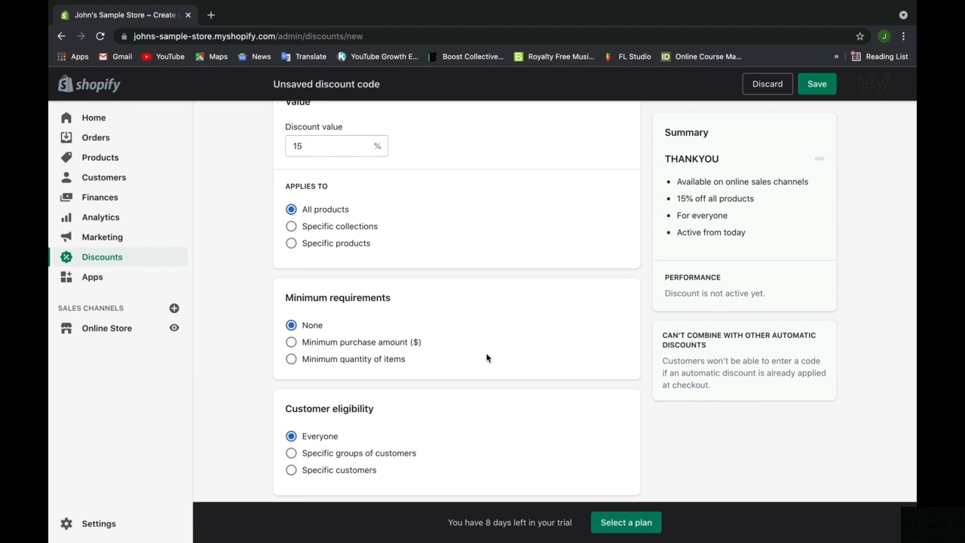
left_click(334, 345)
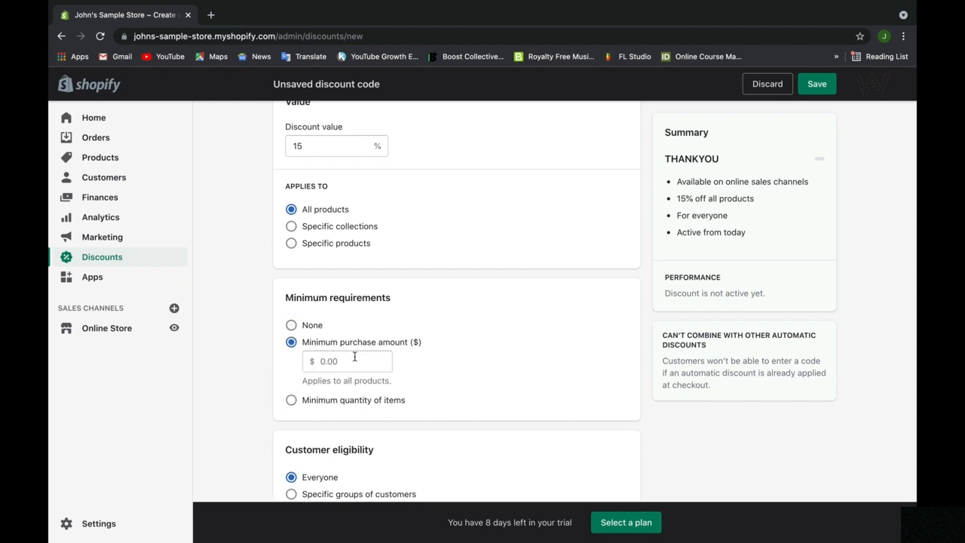
left_click(354, 357)
left_click(351, 399)
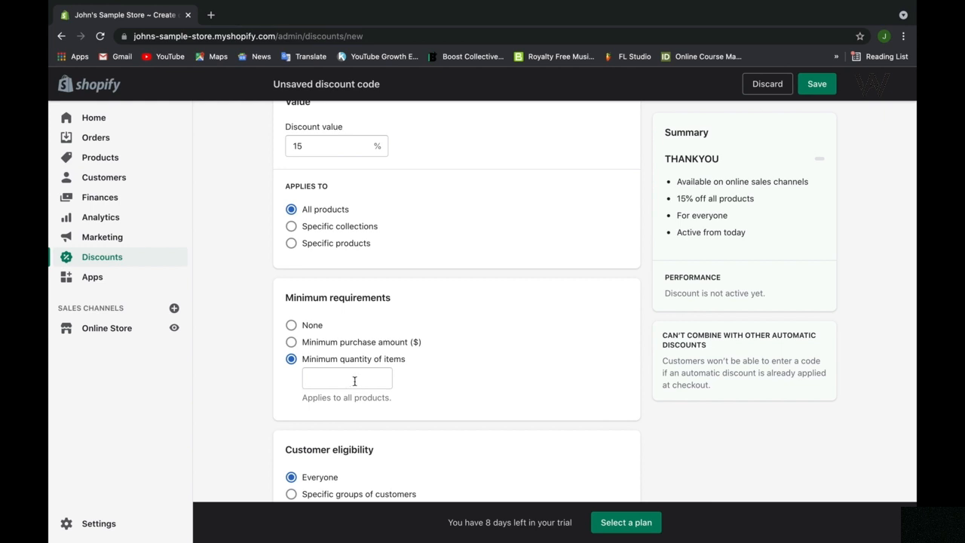
left_click(317, 332)
Try limiting customer eligibility to specific groups of customers and activate the customer group search
scroll(487, 324, "down", 2)
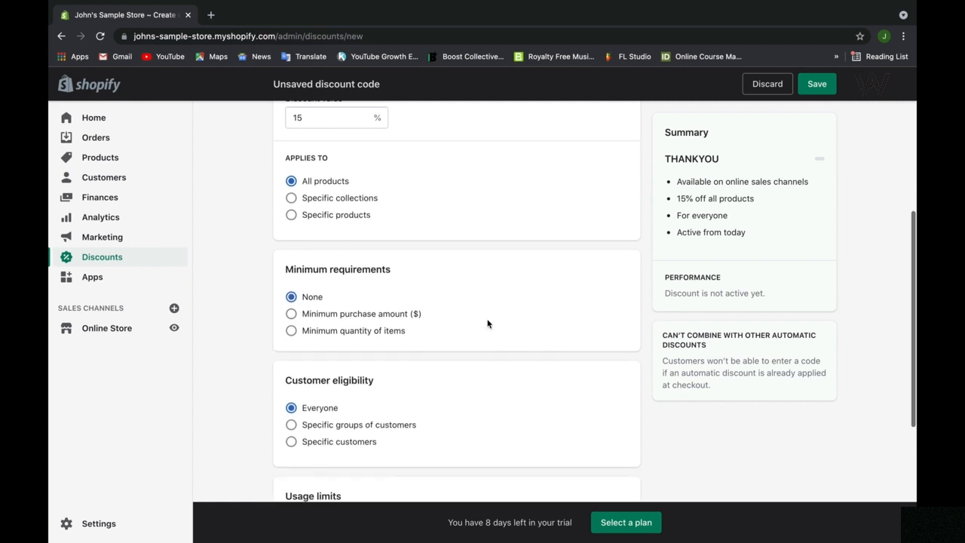
scroll(487, 324, "down", 1)
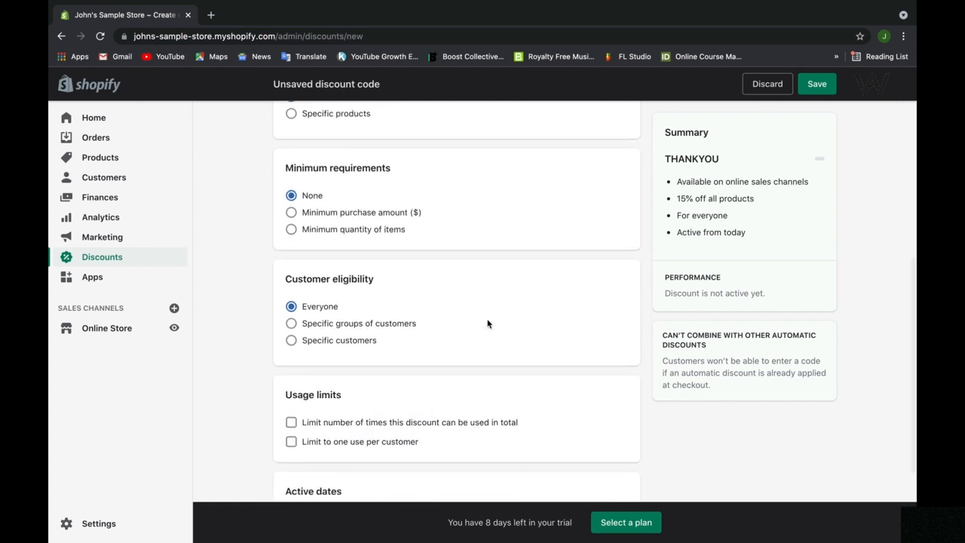
scroll(487, 324, "down", 1)
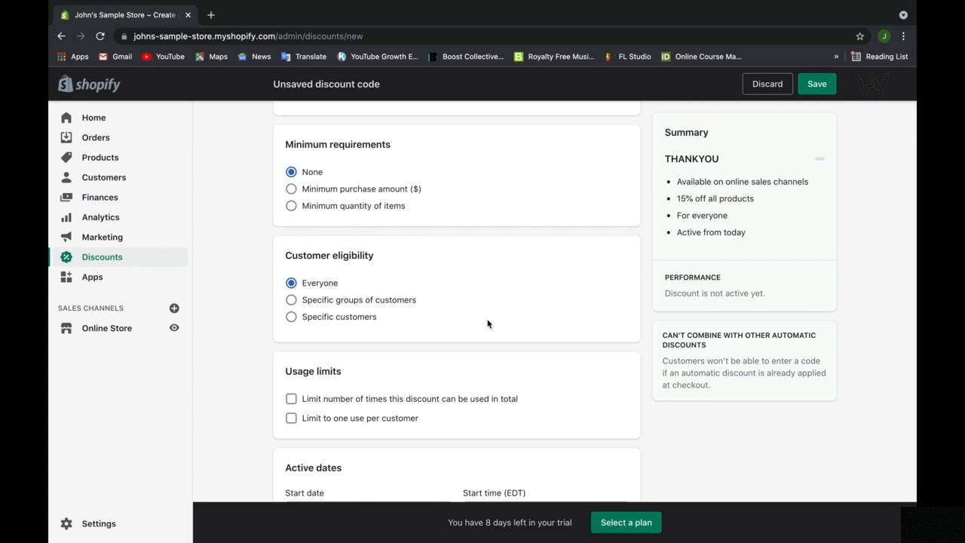
left_click(399, 302)
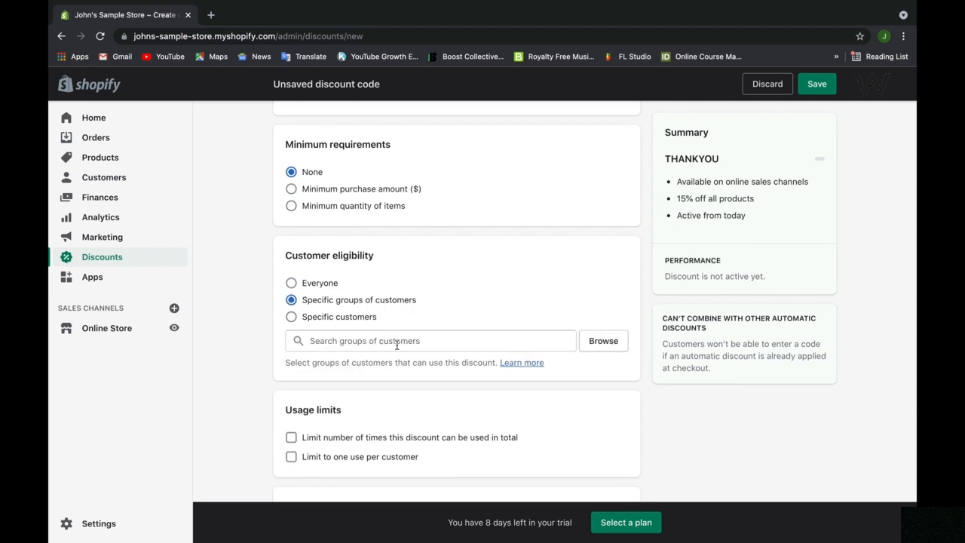
left_click(397, 343)
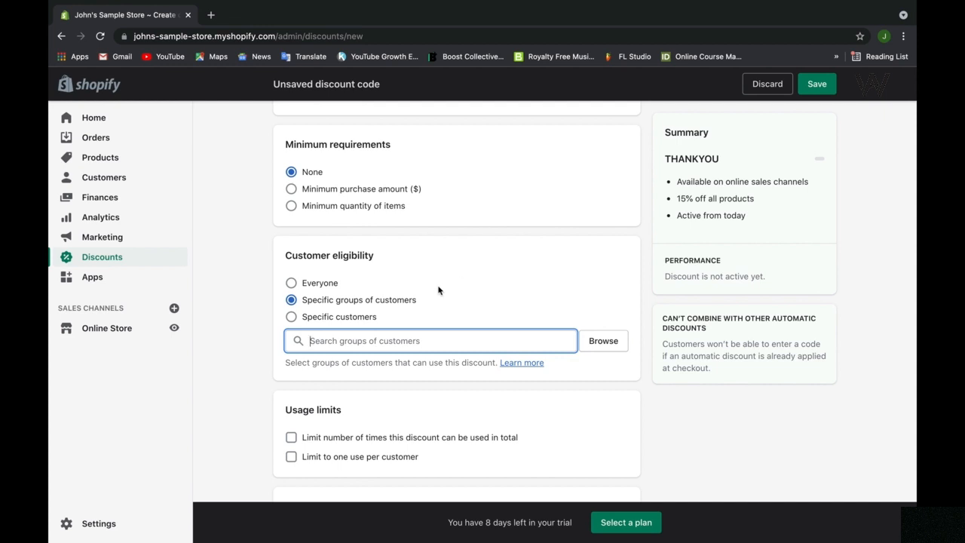
Try limiting eligibility to one specific customer found by name, and return customer eligibility to Everyone
left_click(369, 318)
left_click(369, 340)
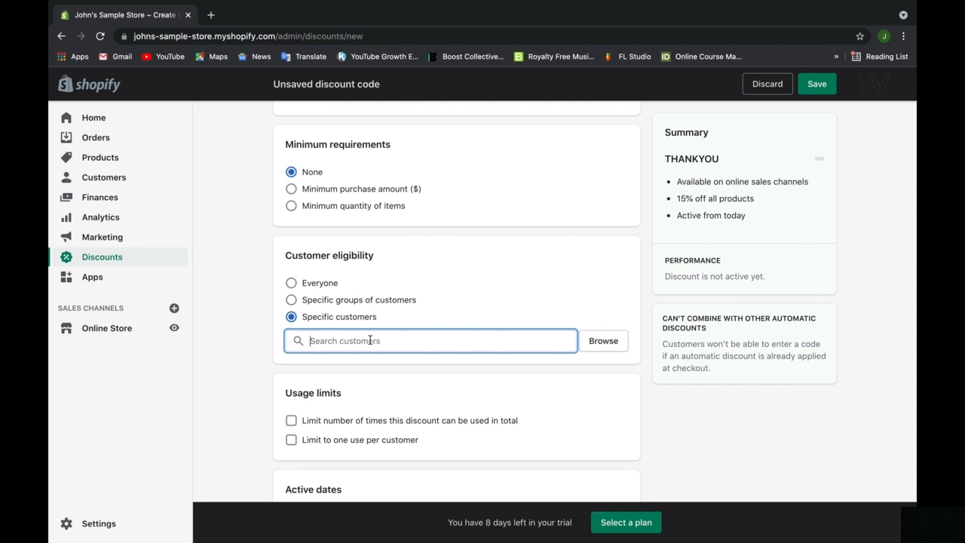
type("John")
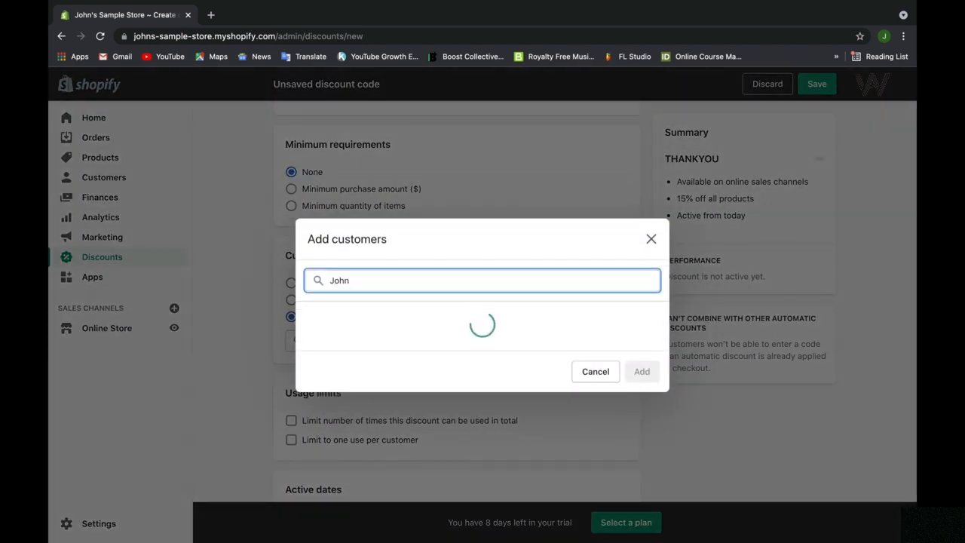
left_click(380, 338)
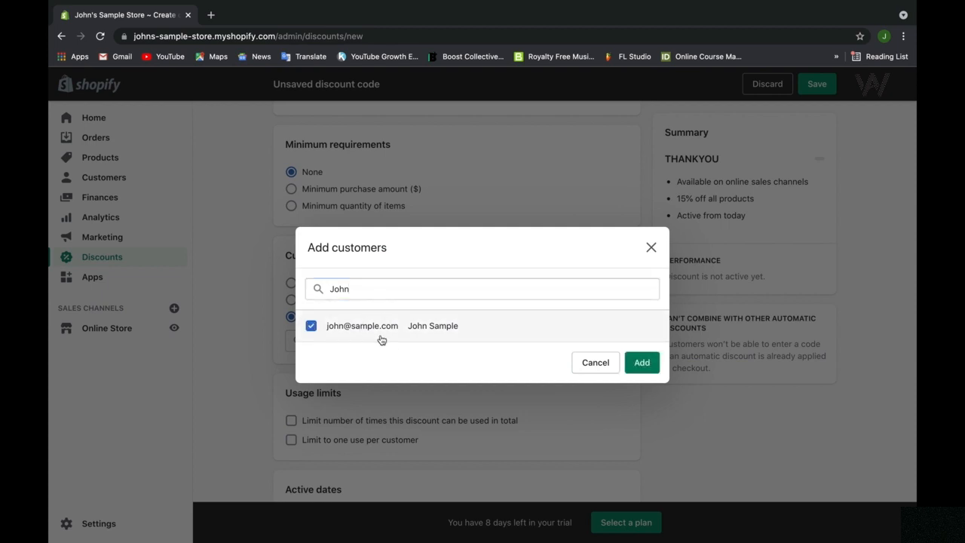
left_click(641, 362)
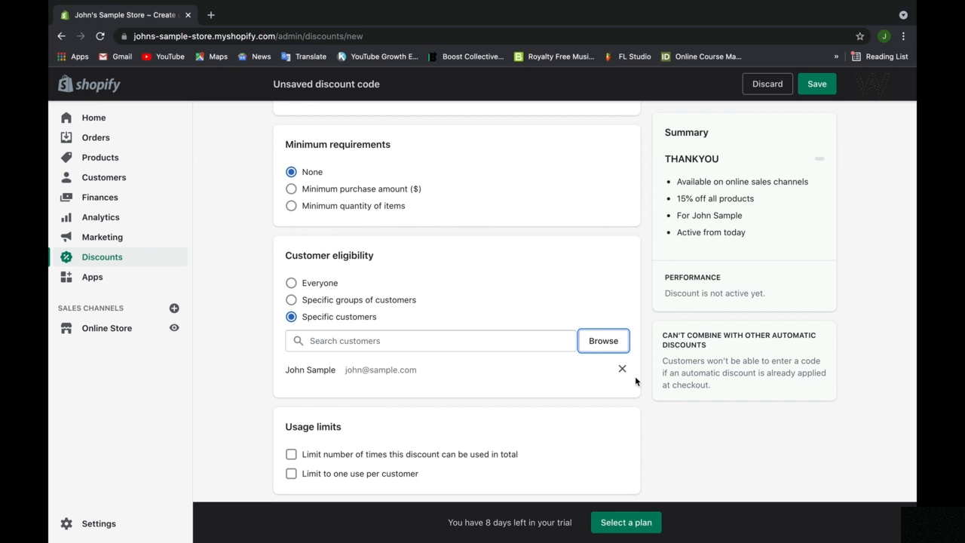
left_click(335, 285)
Try limiting the discount to 100 uses in total, and remove that limit again
scroll(481, 285, "down", 2)
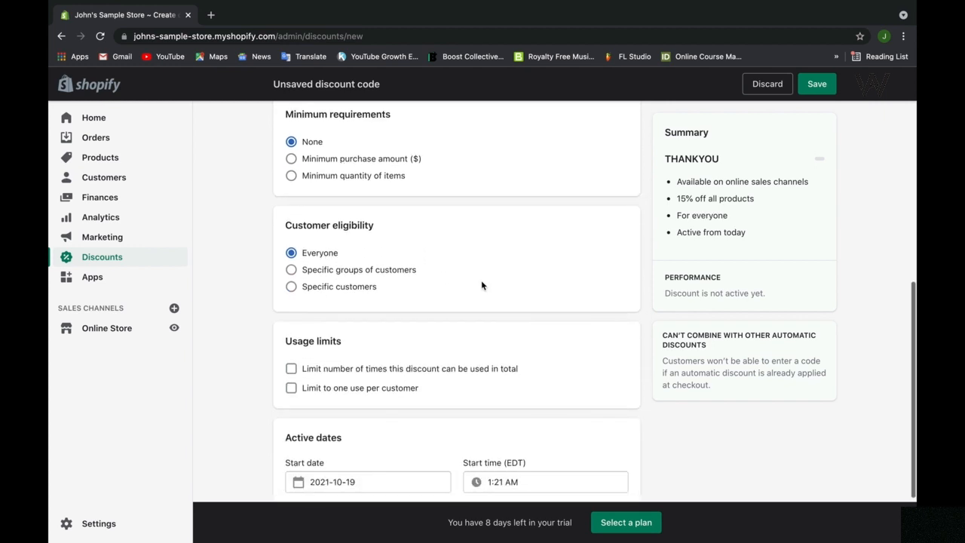
scroll(481, 285, "down", 2)
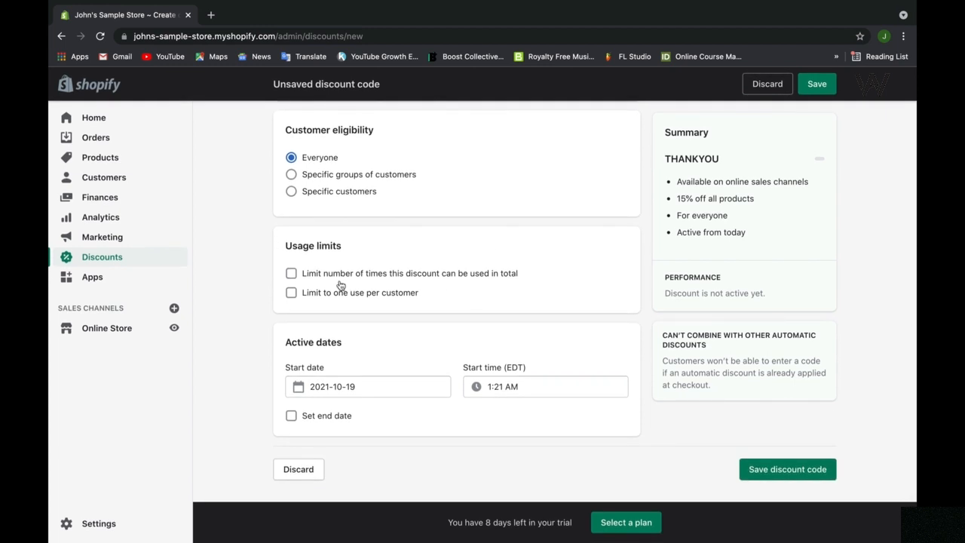
left_click(461, 277)
left_click(377, 296)
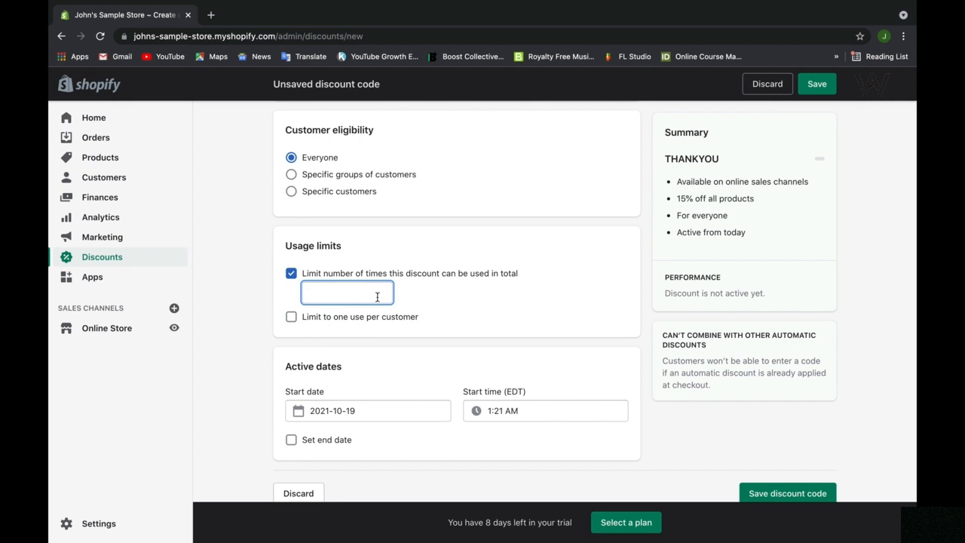
type("100")
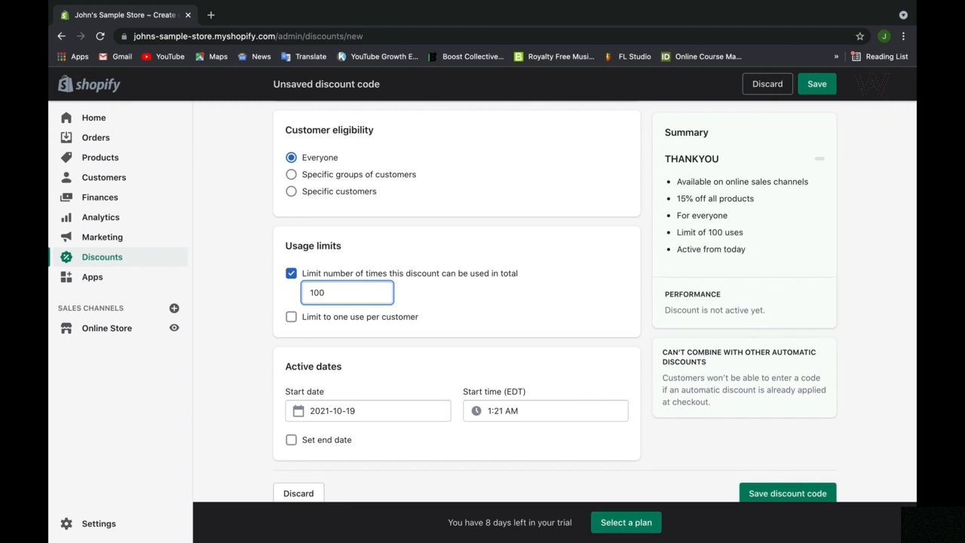
left_click(291, 276)
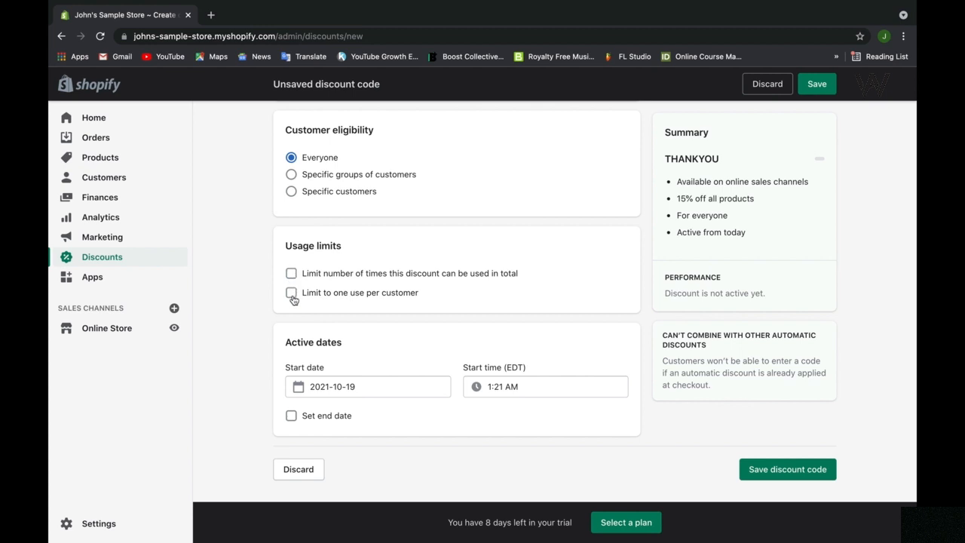
Limit the discount to one use per customer
left_click(292, 294)
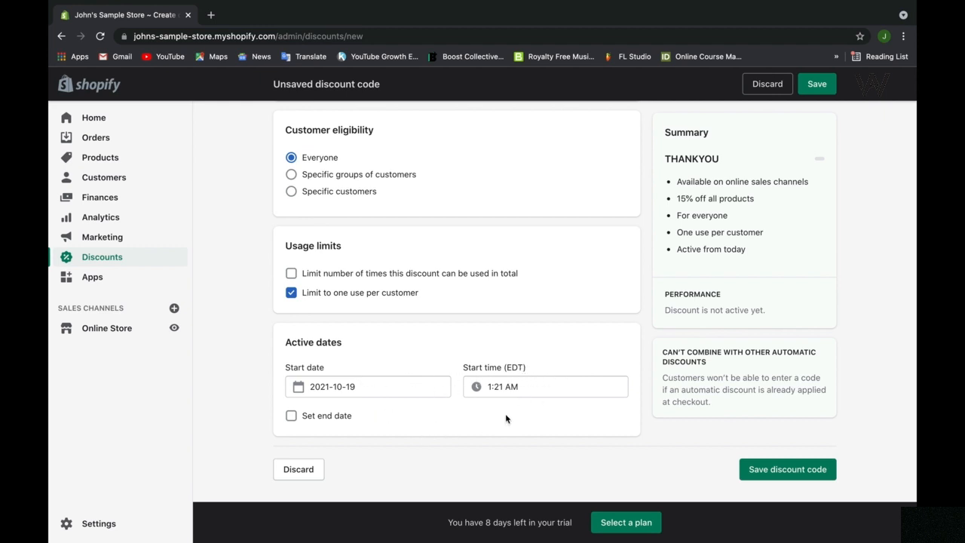
Give the discount code an end date of 2021-10-26
left_click(332, 414)
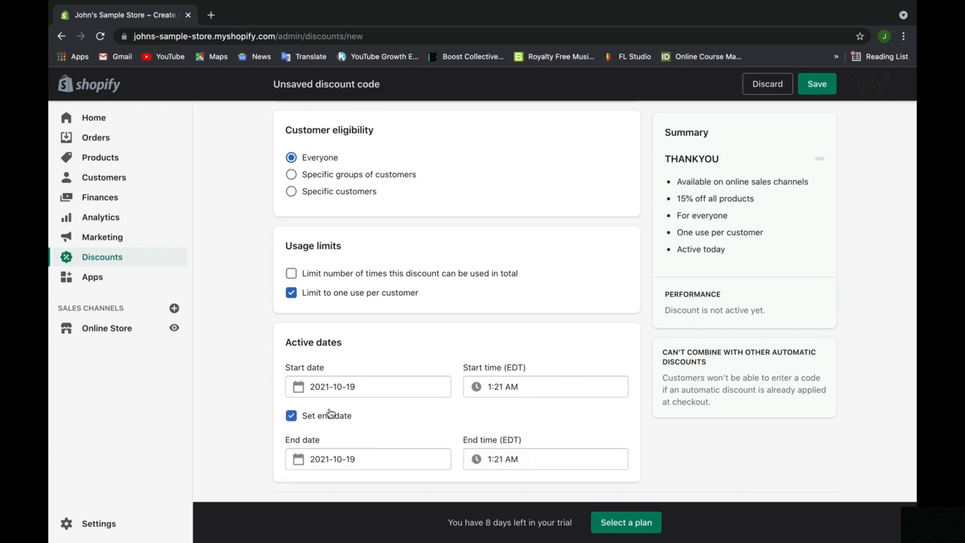
scroll(370, 450, "down", 1)
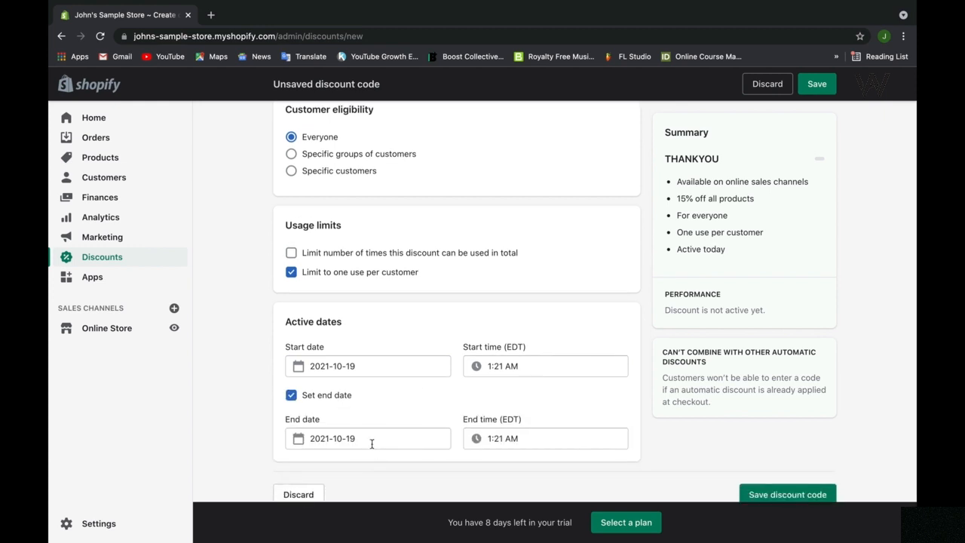
left_click(371, 443)
scroll(371, 445, "down", 1)
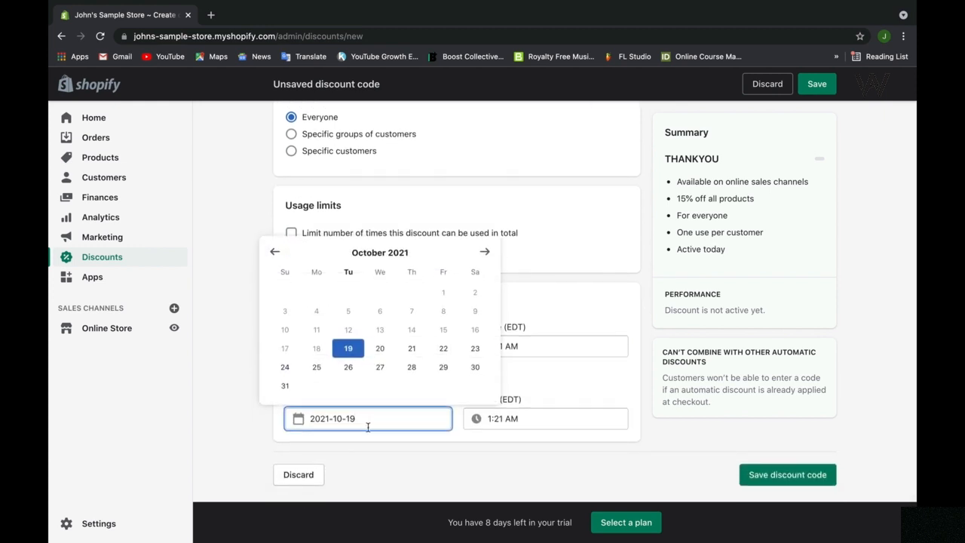
left_click(346, 376)
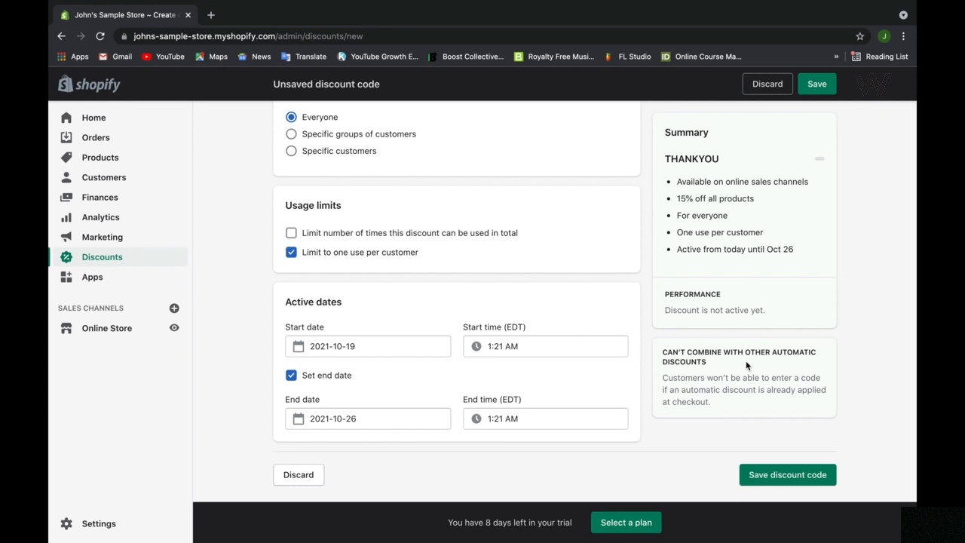
Review the THANKYOU discount's settings from start to finish and save the discount code
scroll(746, 360, "up", 10)
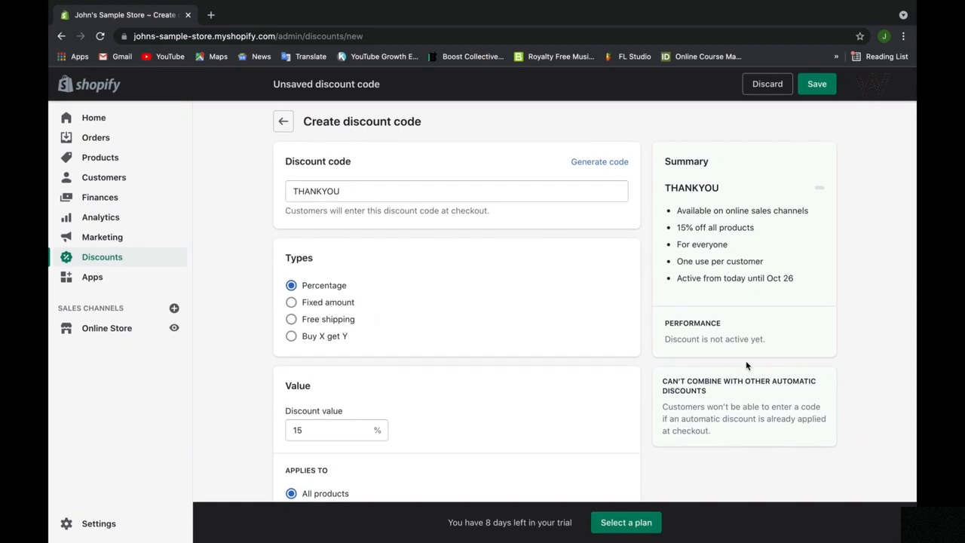
scroll(746, 361, "down", 4)
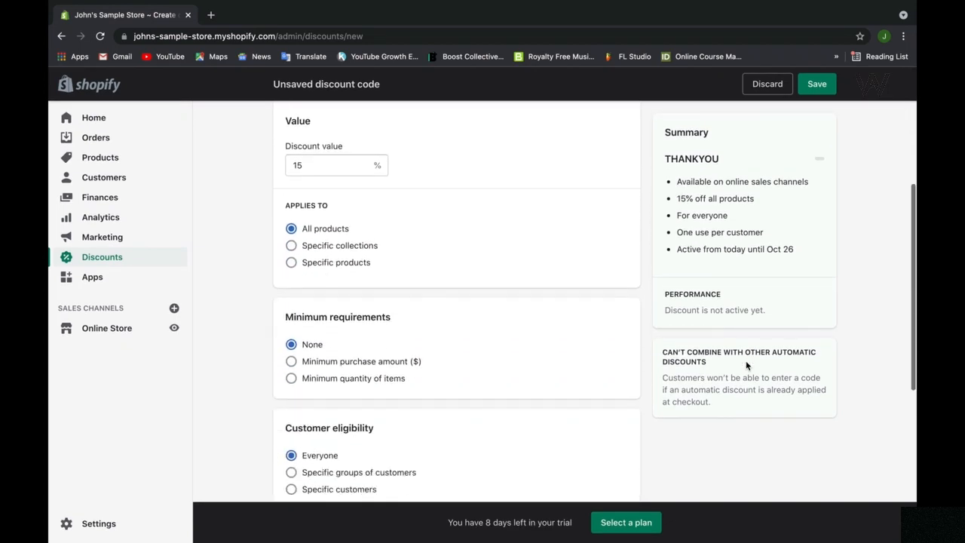
scroll(746, 361, "down", 5)
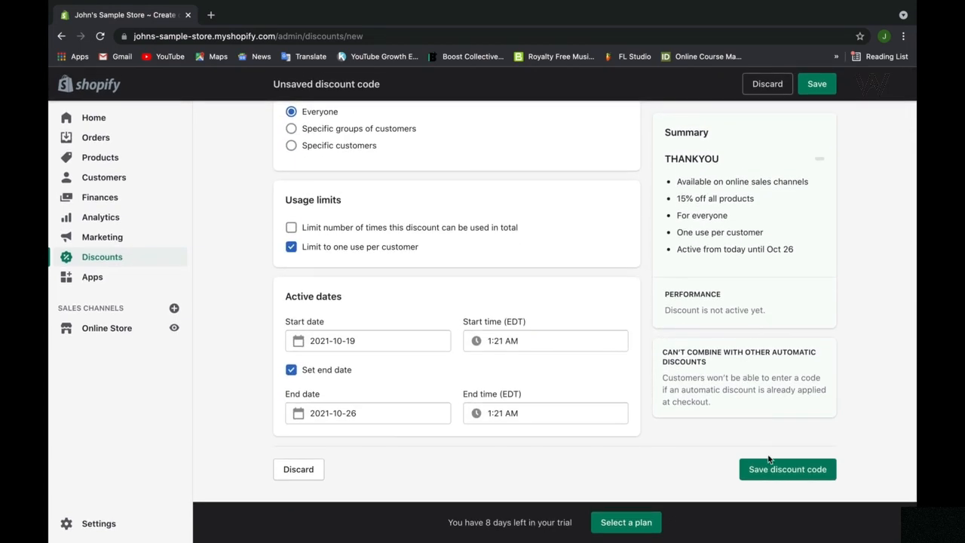
left_click(769, 474)
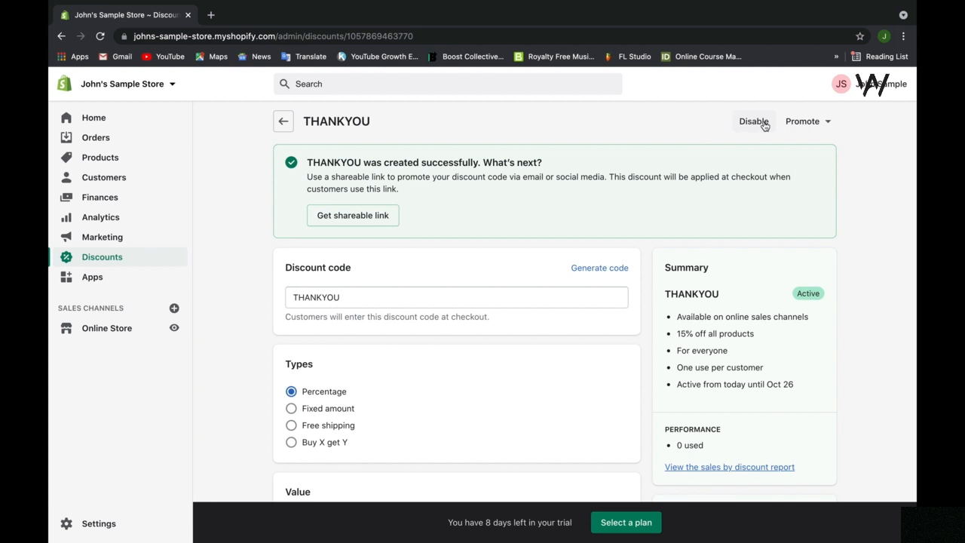
View the promotion options for the THANKYOU code and return to the list of discounts
left_click(814, 120)
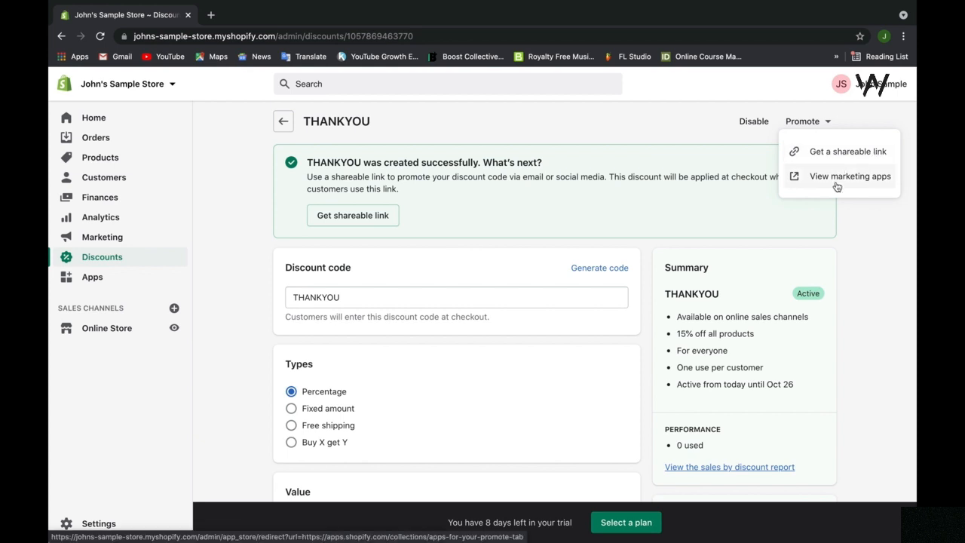
left_click(827, 126)
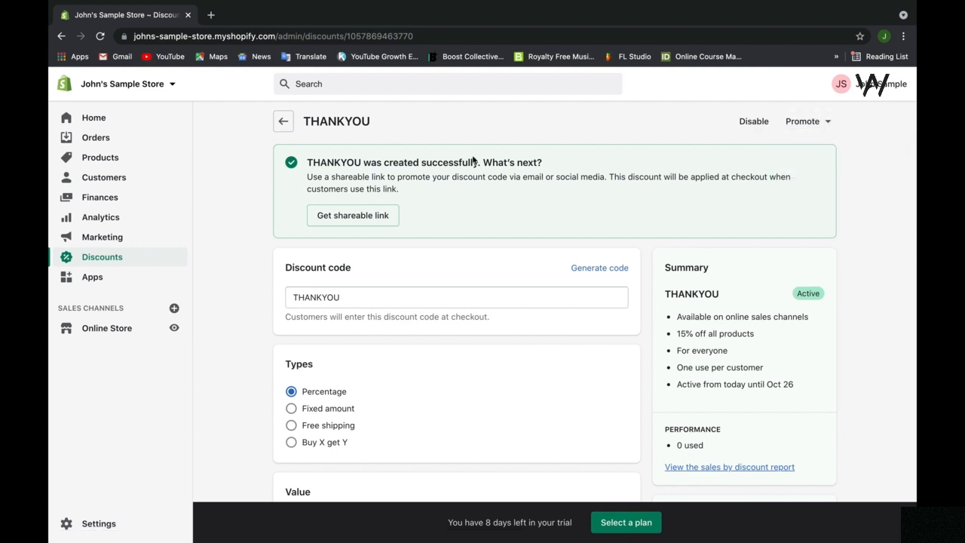
left_click(289, 124)
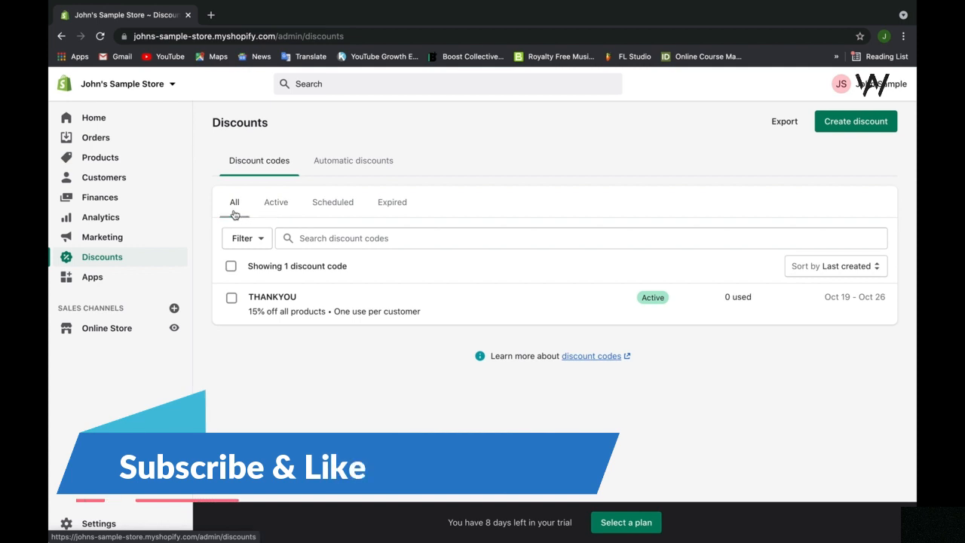
View the active, scheduled and expired discount codes in turn, and return to the list of all codes
left_click(263, 209)
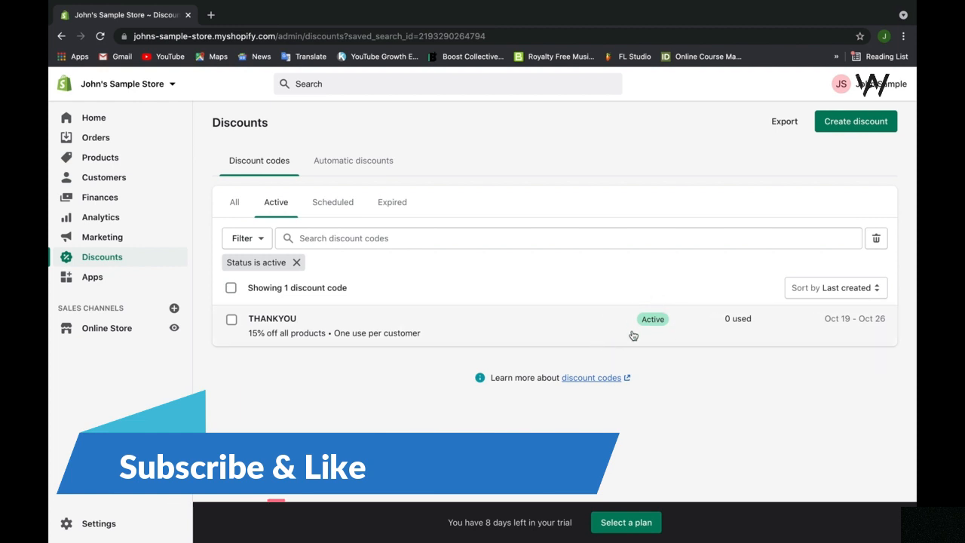
left_click(335, 214)
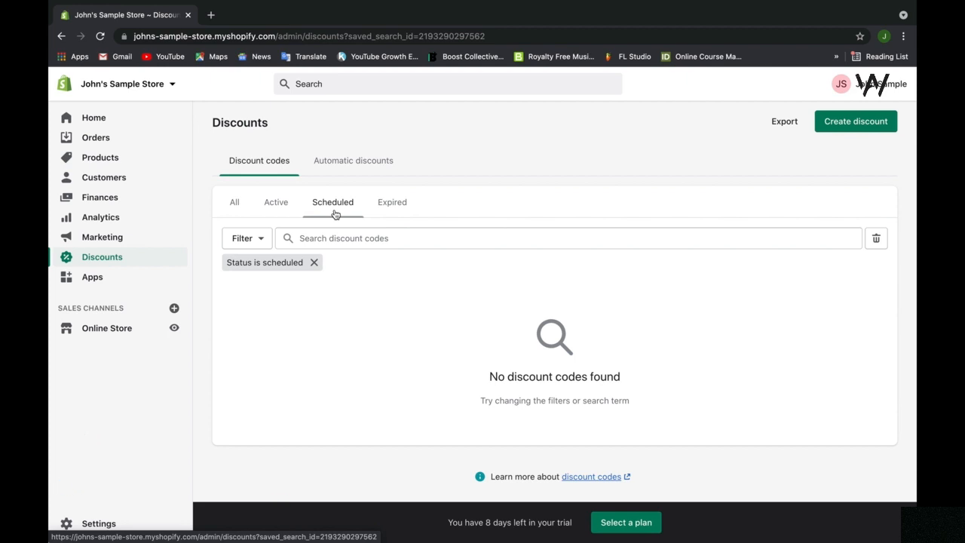
left_click(381, 215)
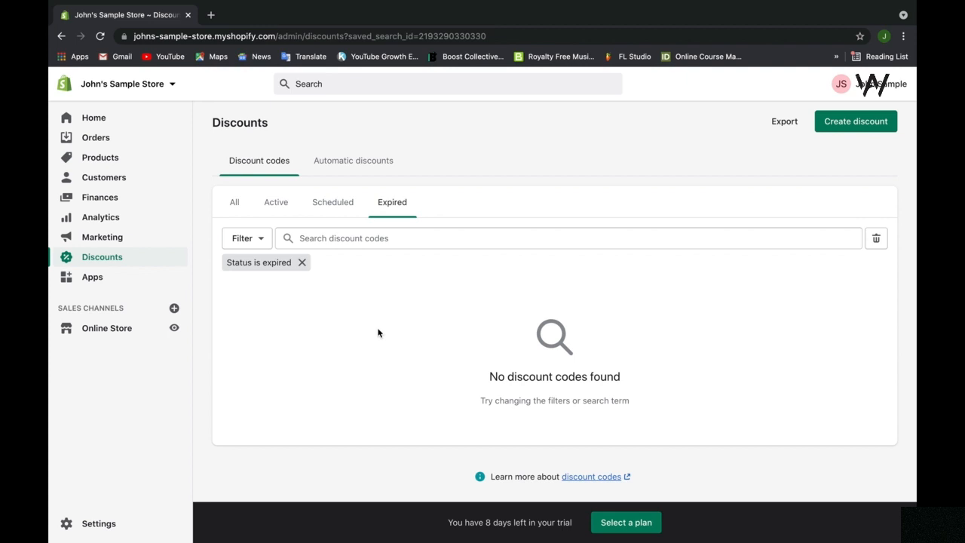
left_click(233, 200)
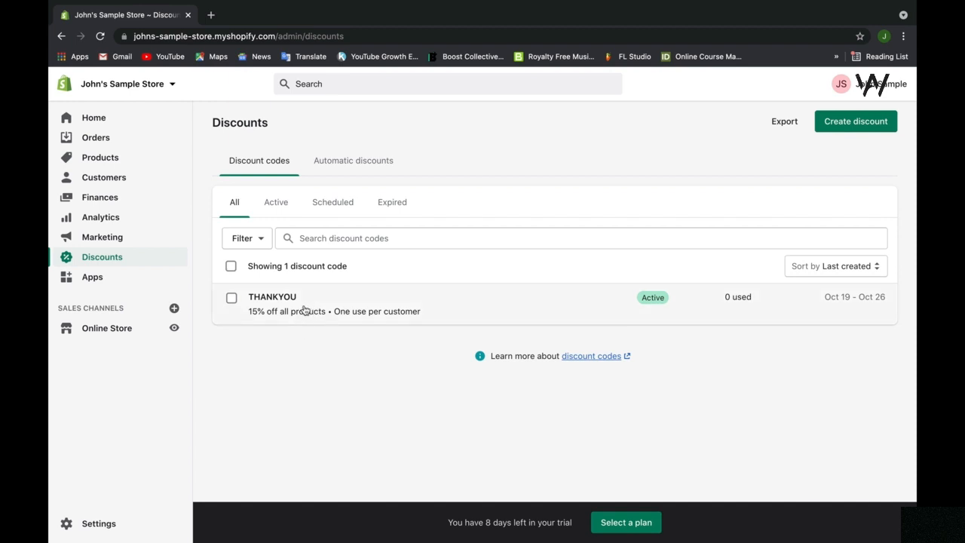
Select the THANKYOU code to view the available bulk actions, and deselect it again
left_click(232, 298)
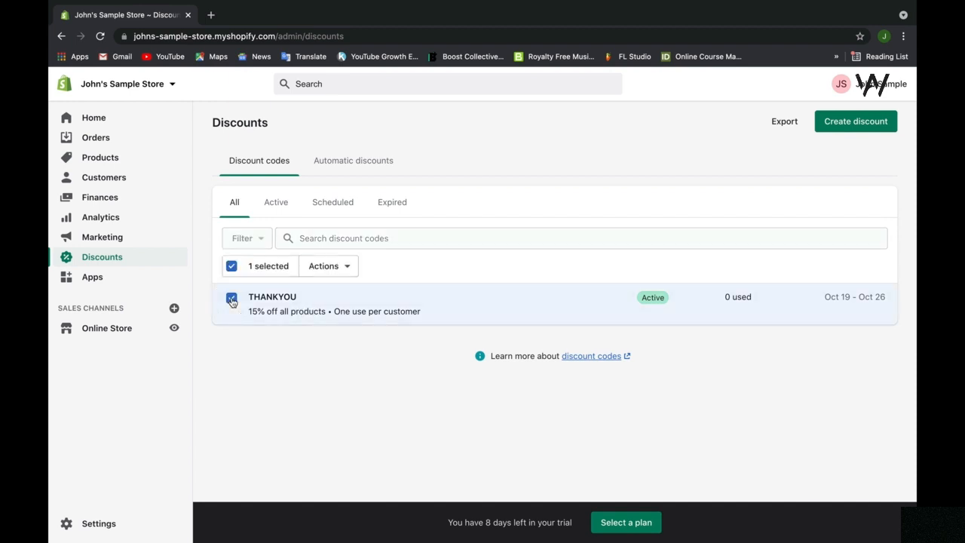
left_click(325, 269)
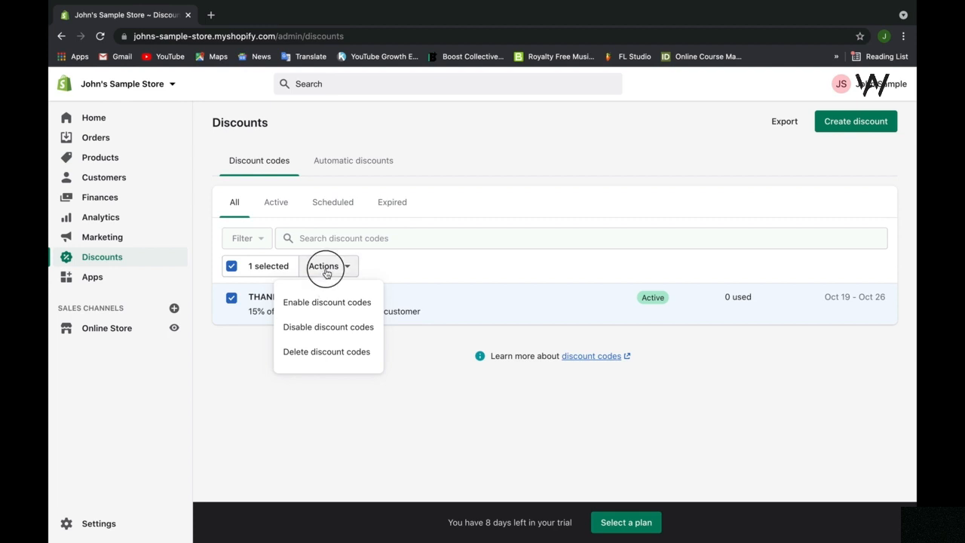
left_click(319, 265)
left_click(230, 267)
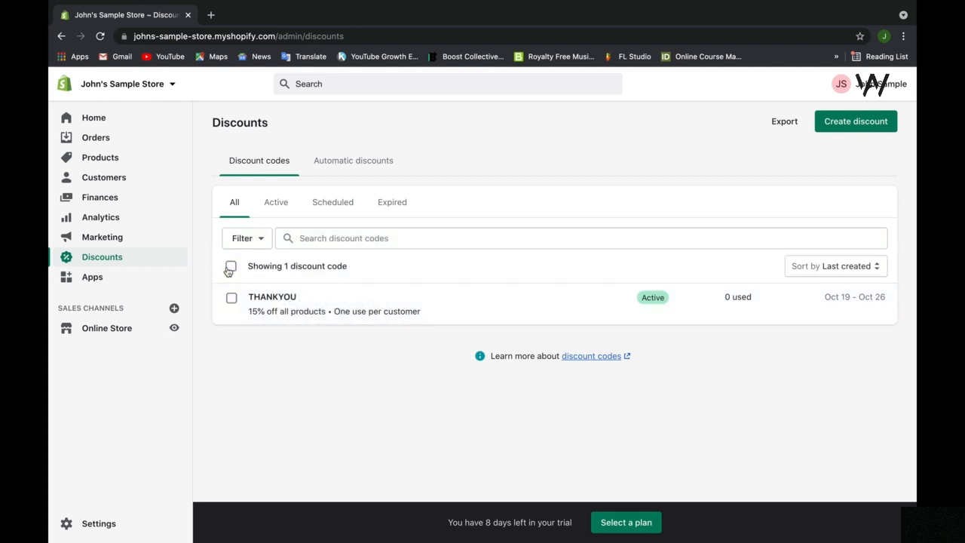
Examine the sort orders and filter criteria available for the discount codes list without applying any
left_click(832, 267)
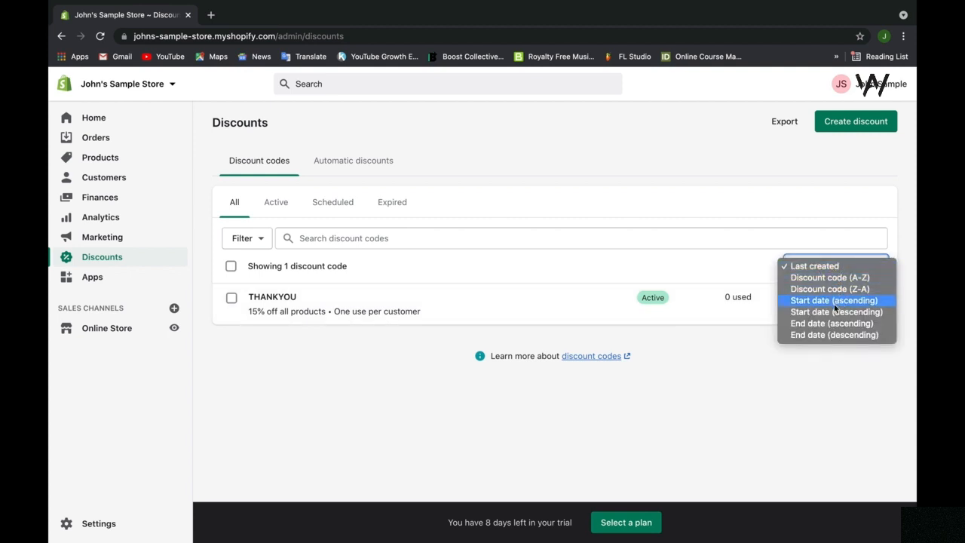
left_click(711, 280)
left_click(691, 247)
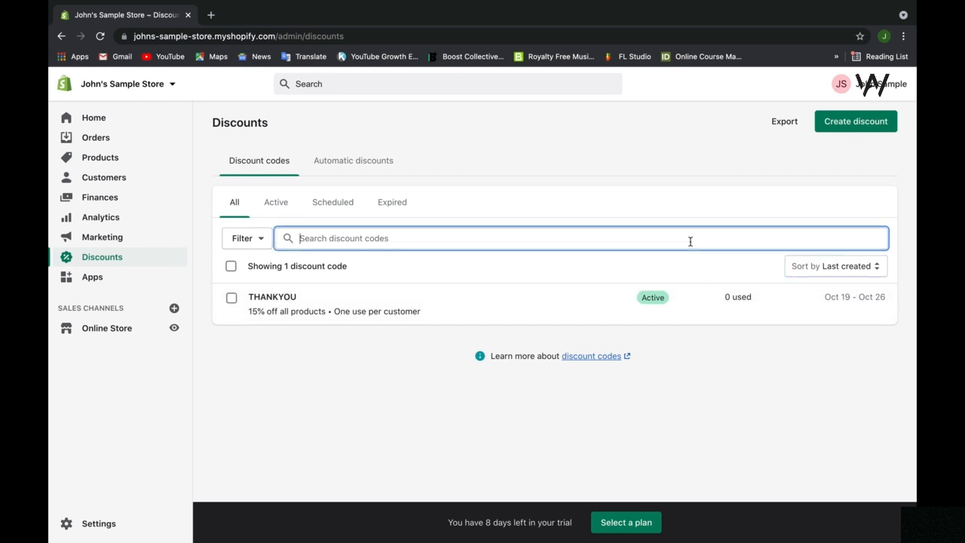
left_click(255, 239)
left_click(294, 289)
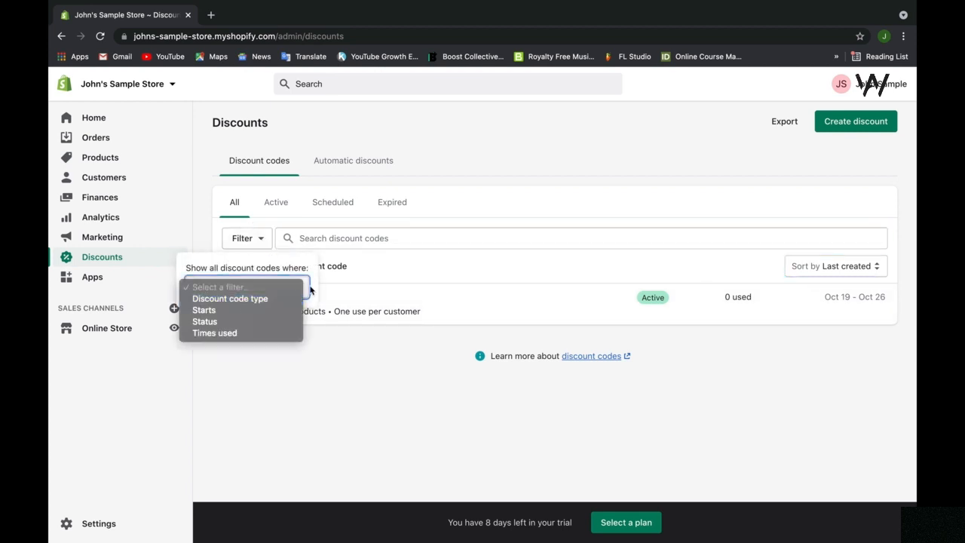
left_click(379, 269)
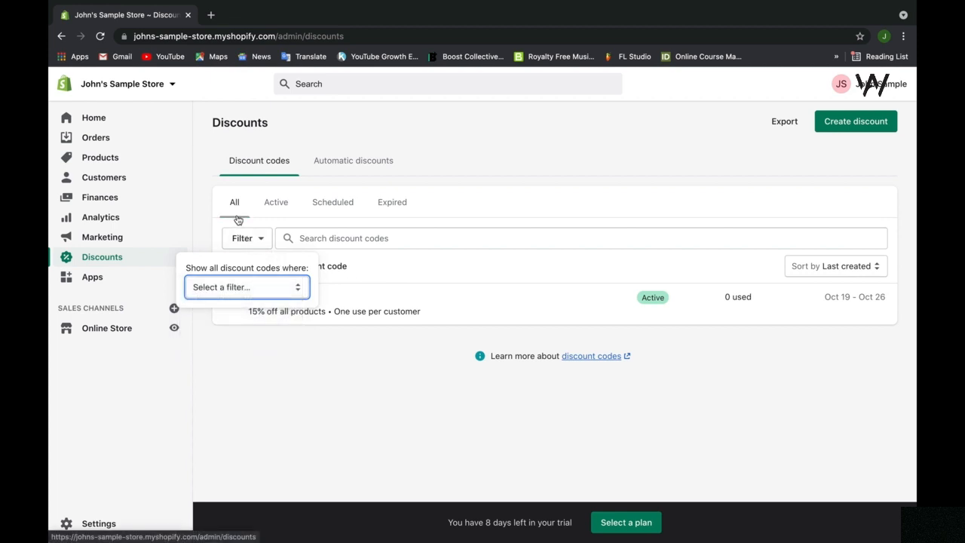
Start a new automatic discount and title it "Black Friday promotion"
left_click(322, 161)
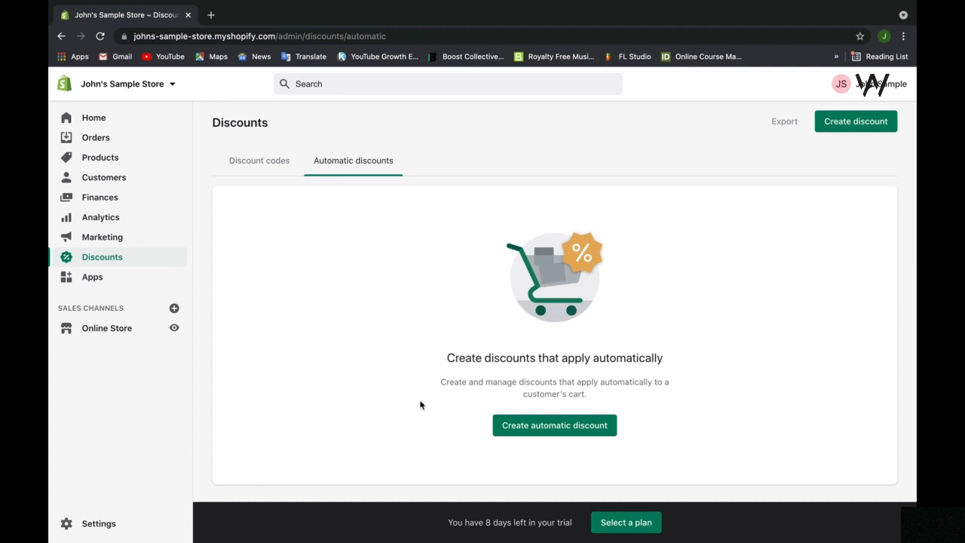
left_click(506, 425)
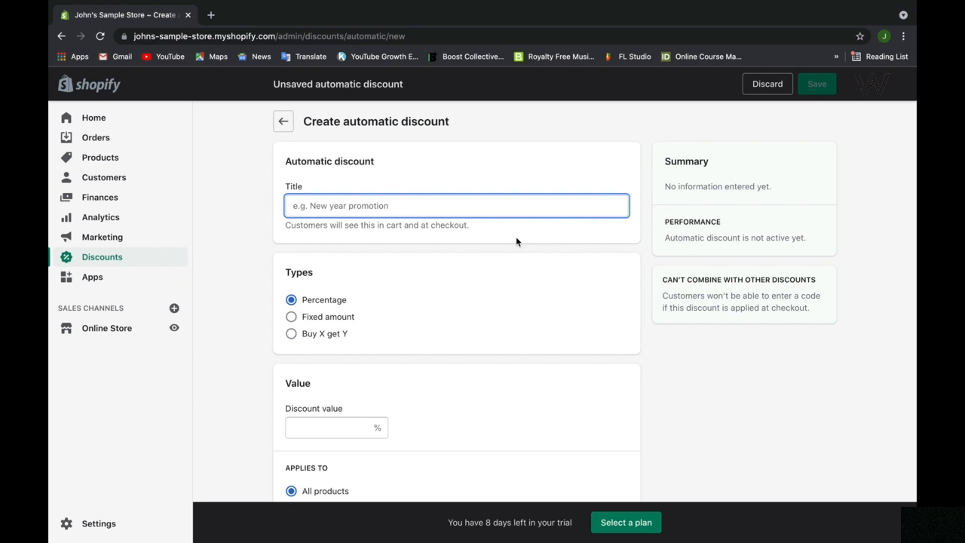
type("Black F")
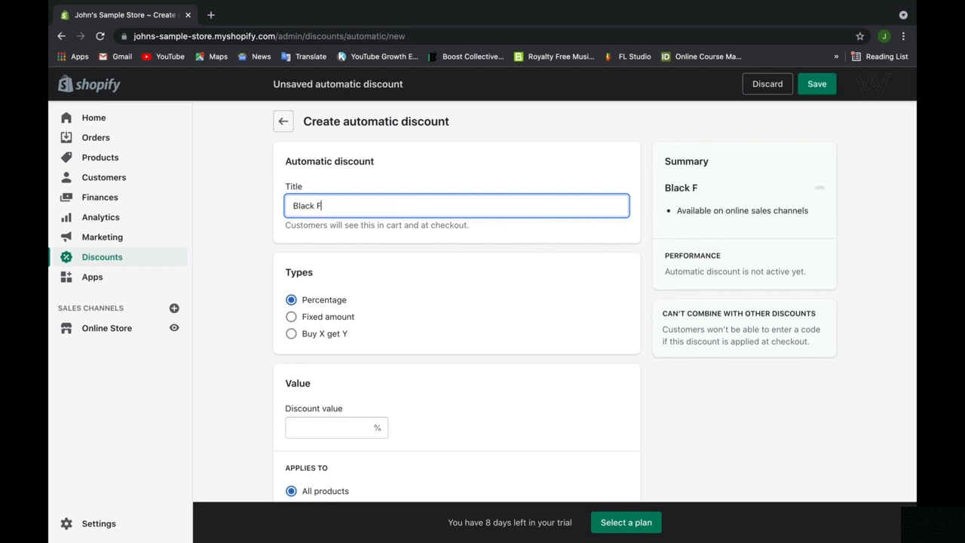
type("riday promotion")
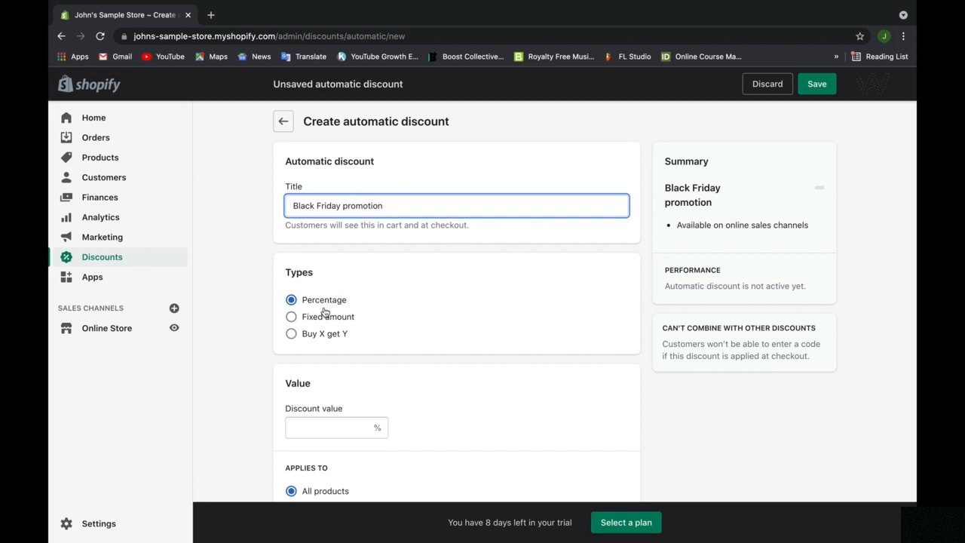
Set the automatic discount's percentage value to 15%
left_click(302, 429)
type("15")
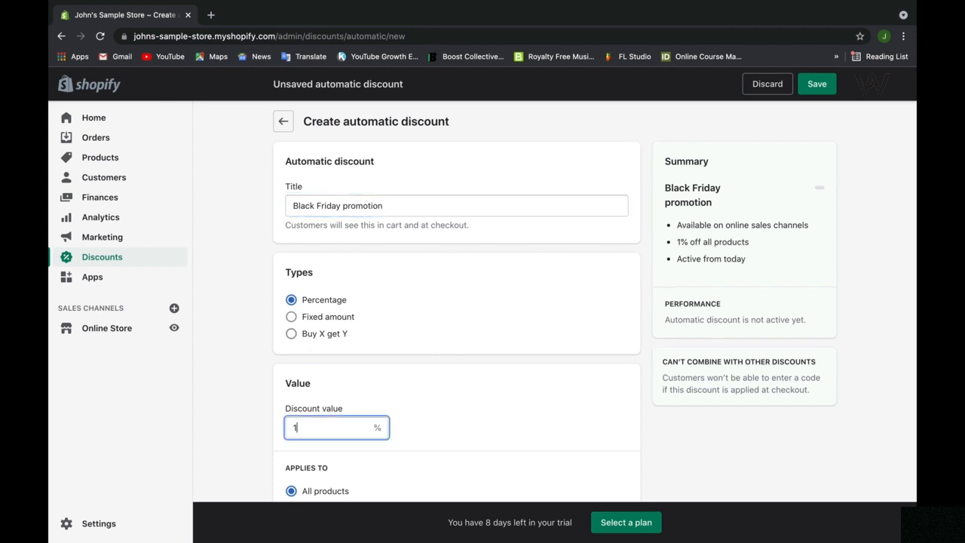
left_click(385, 385)
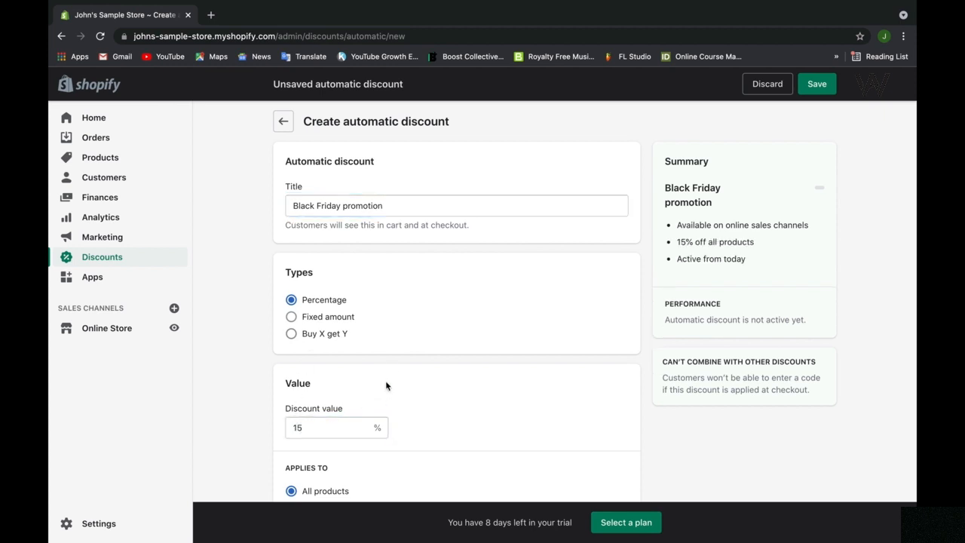
Require a minimum purchase amount of $10 for the automatic discount
scroll(386, 384, "down", 3)
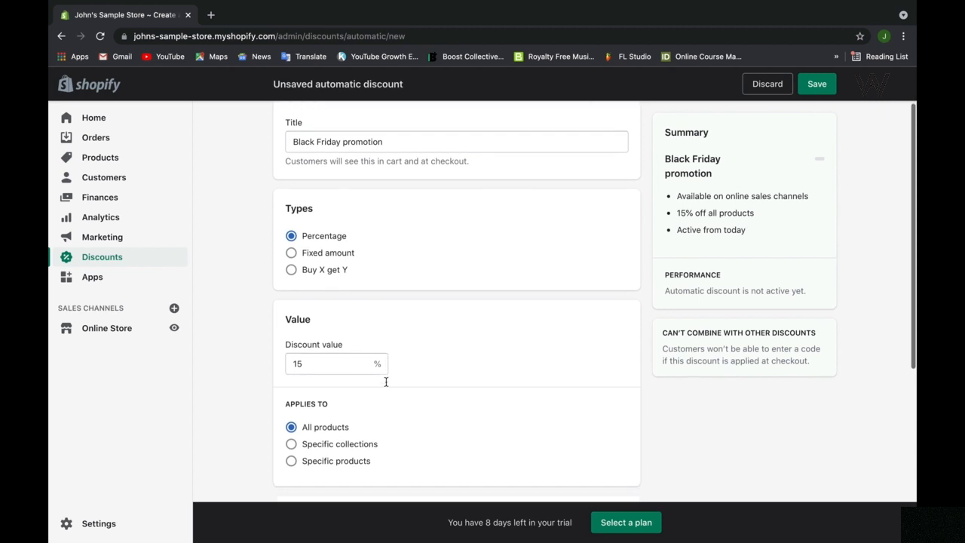
scroll(414, 356, "down", 6)
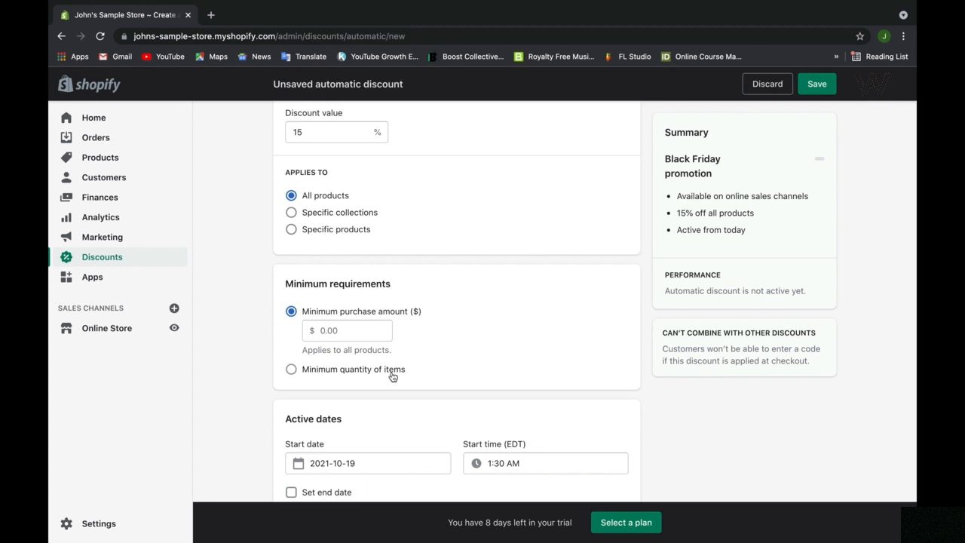
left_click(378, 337)
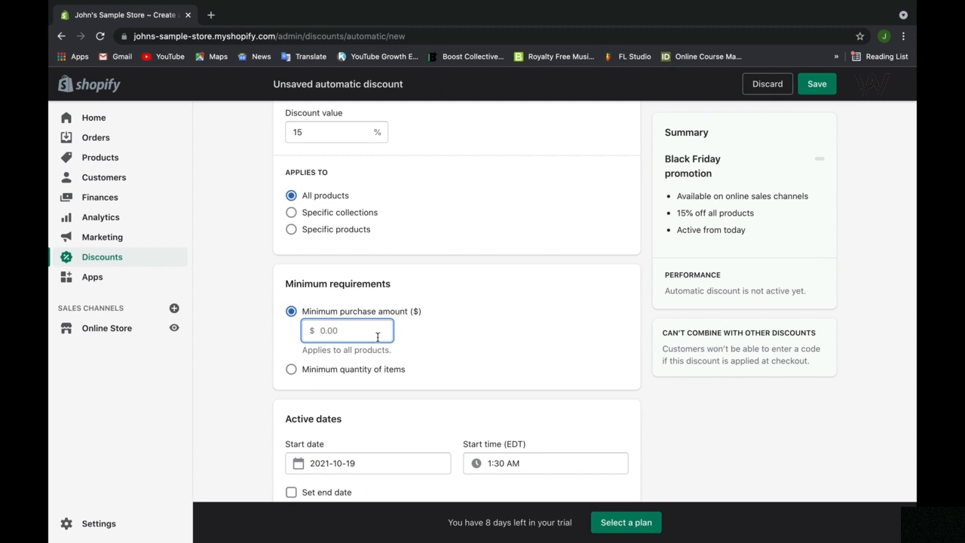
type("10")
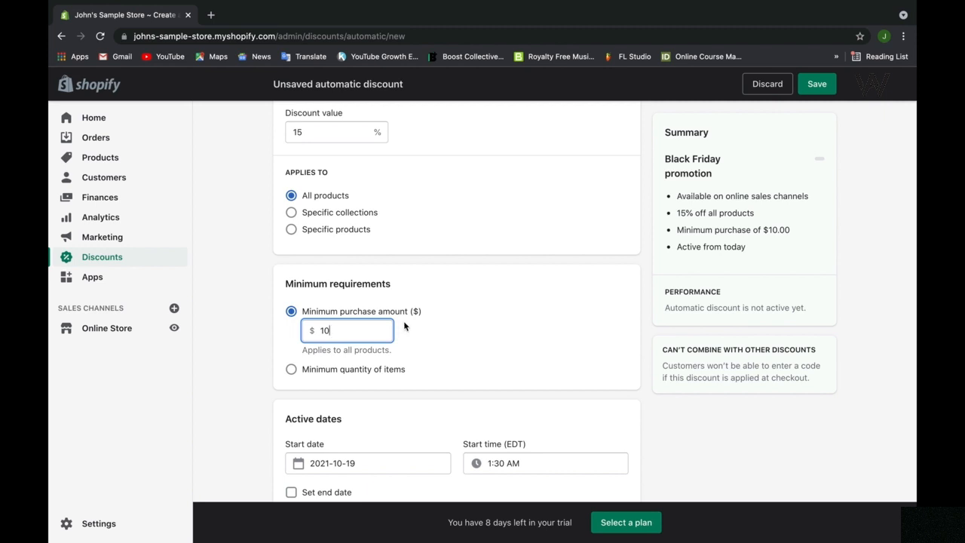
Choose 2021-10-19 as the automatic discount's start date
scroll(406, 325, "down", 2)
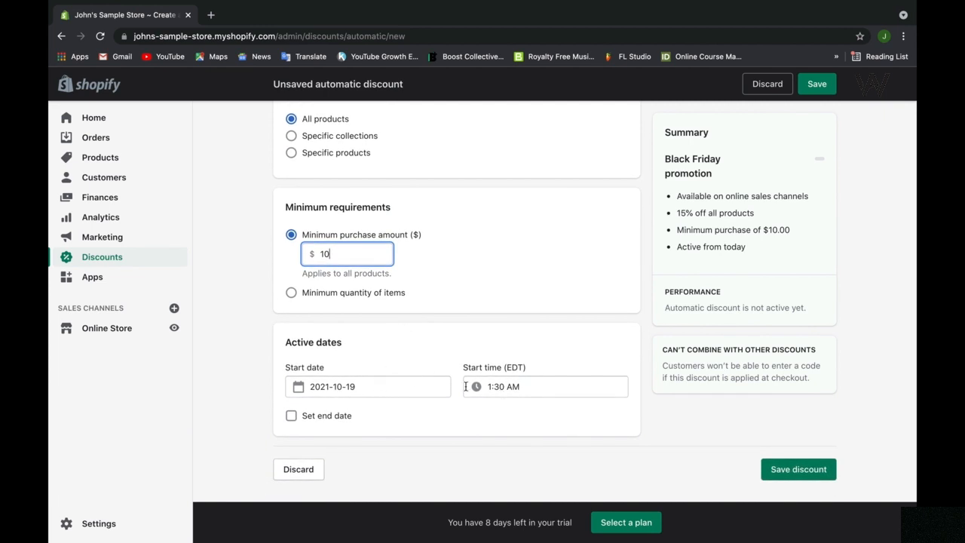
left_click(422, 391)
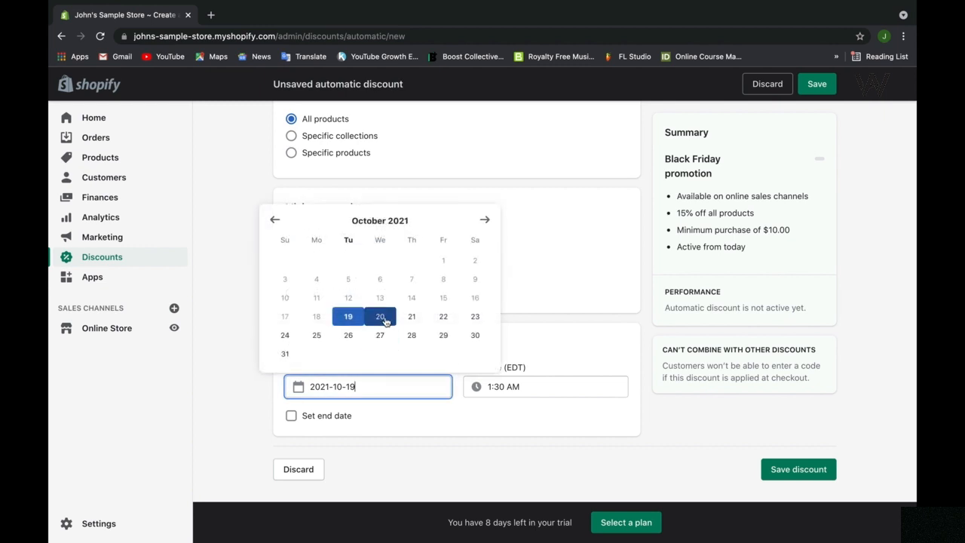
left_click(349, 316)
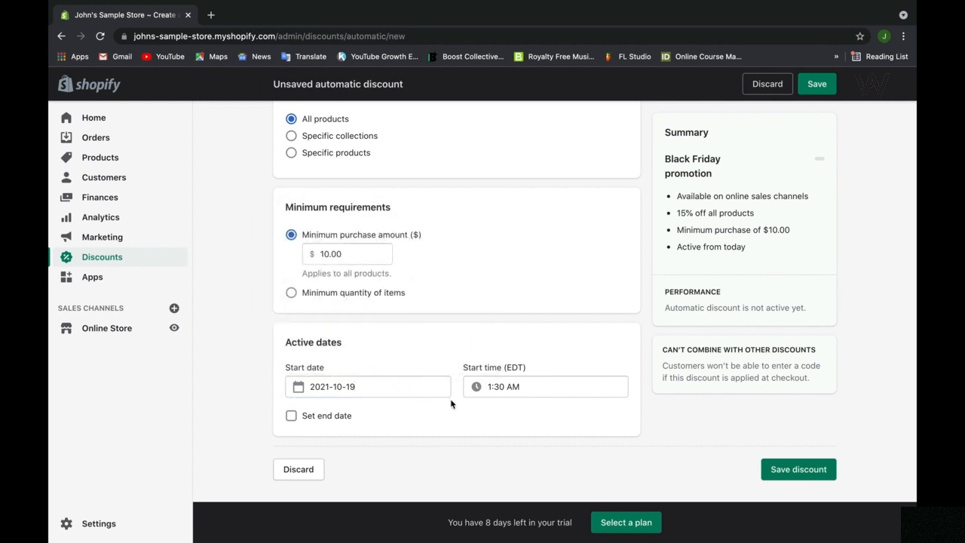
Give the automatic discount an end date of 2021-10-26 and save the discount
left_click(349, 415)
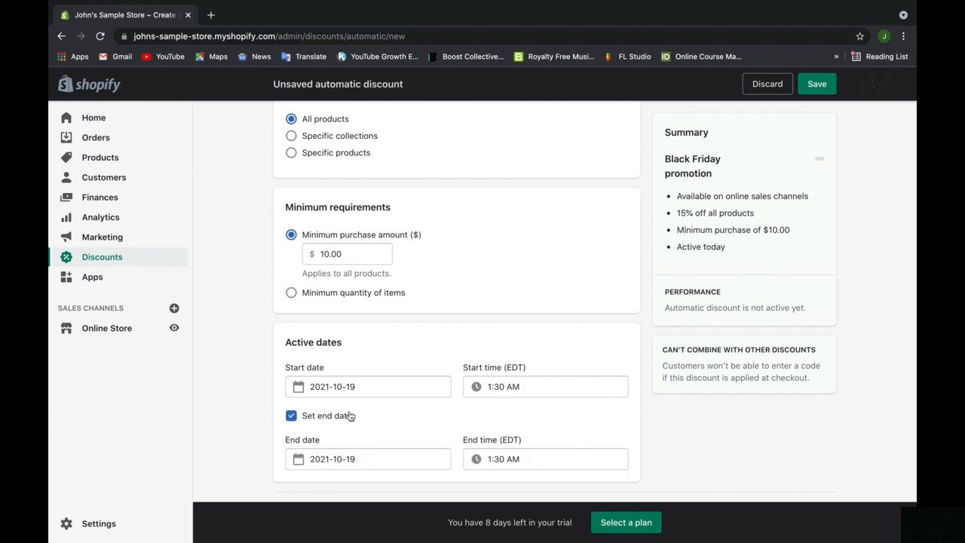
scroll(349, 416, "down", 1)
left_click(350, 412)
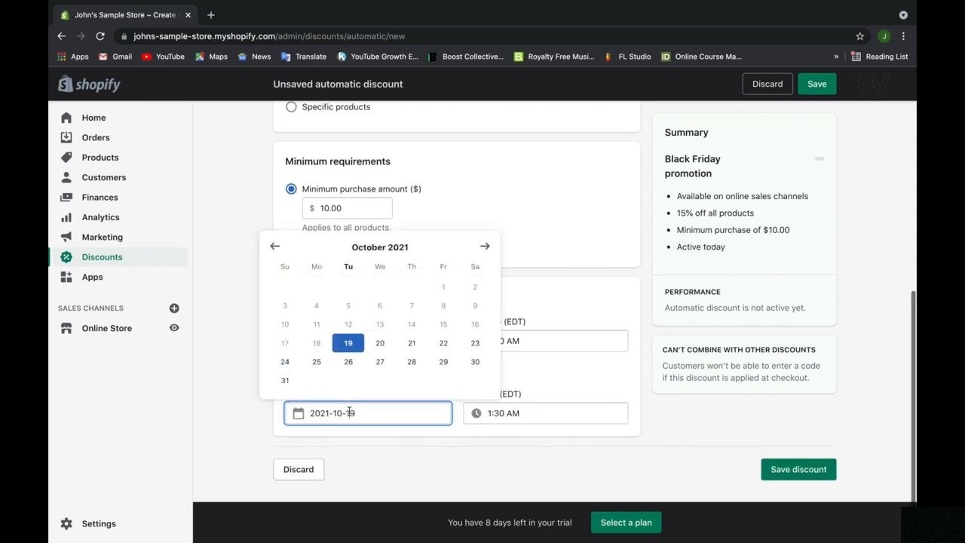
left_click(349, 369)
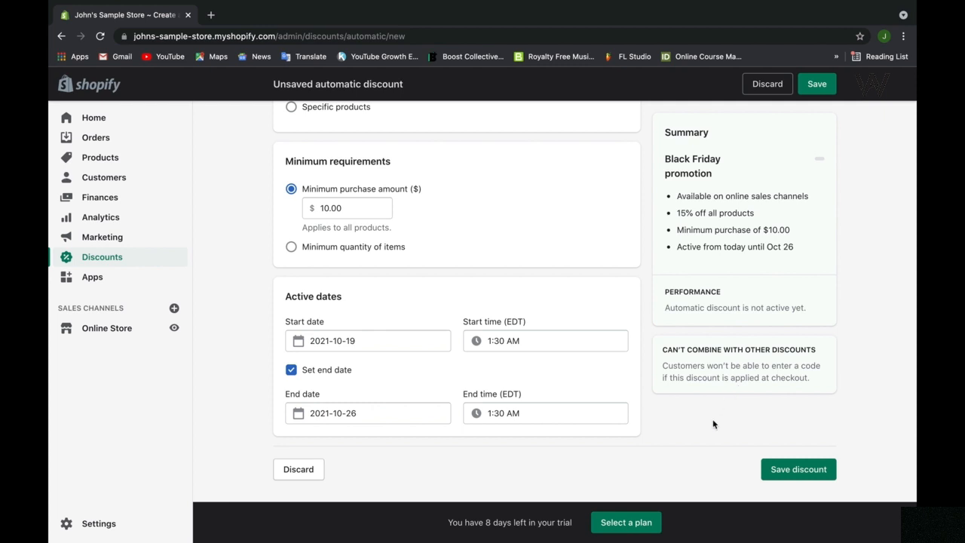
left_click(796, 467)
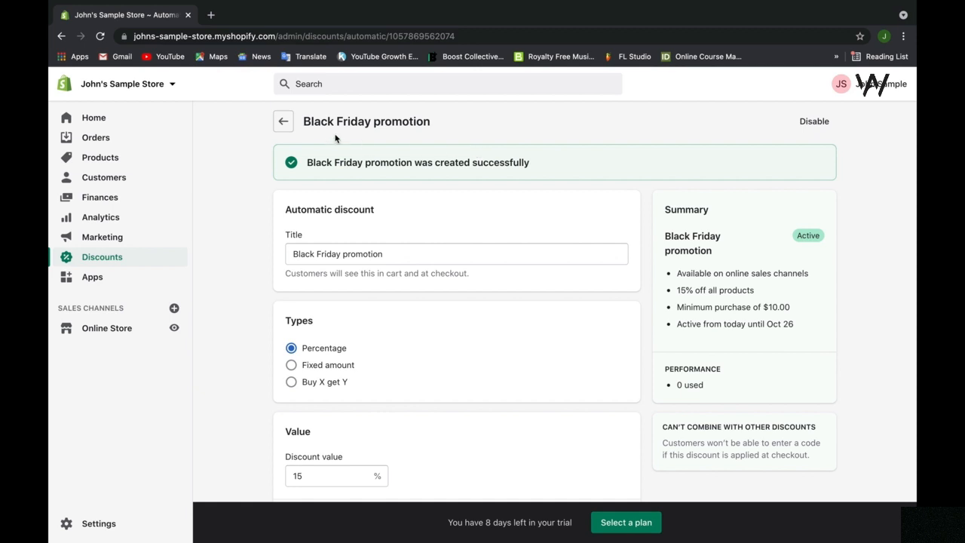
Return to the automatic discounts list and review its active, scheduled and expired discounts, ending on the full list
left_click(283, 122)
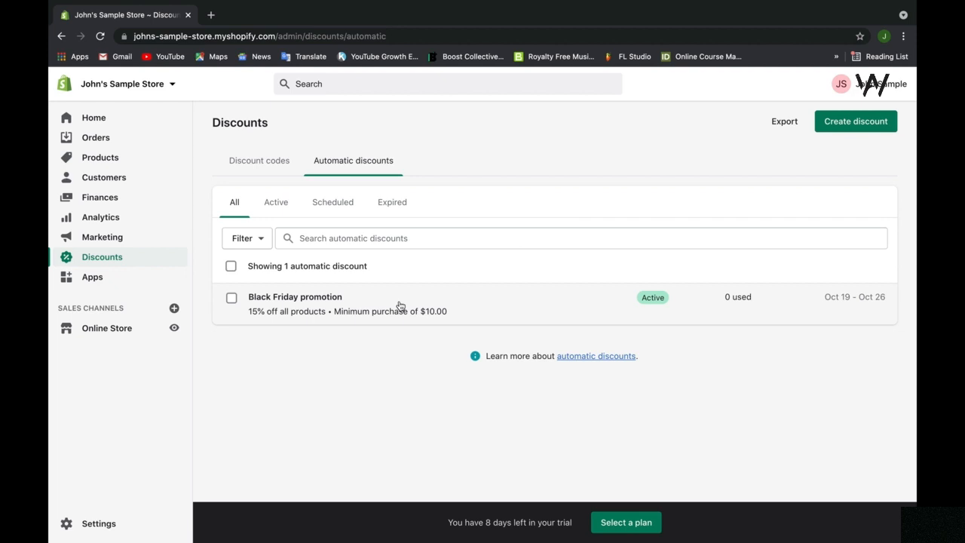
left_click(265, 206)
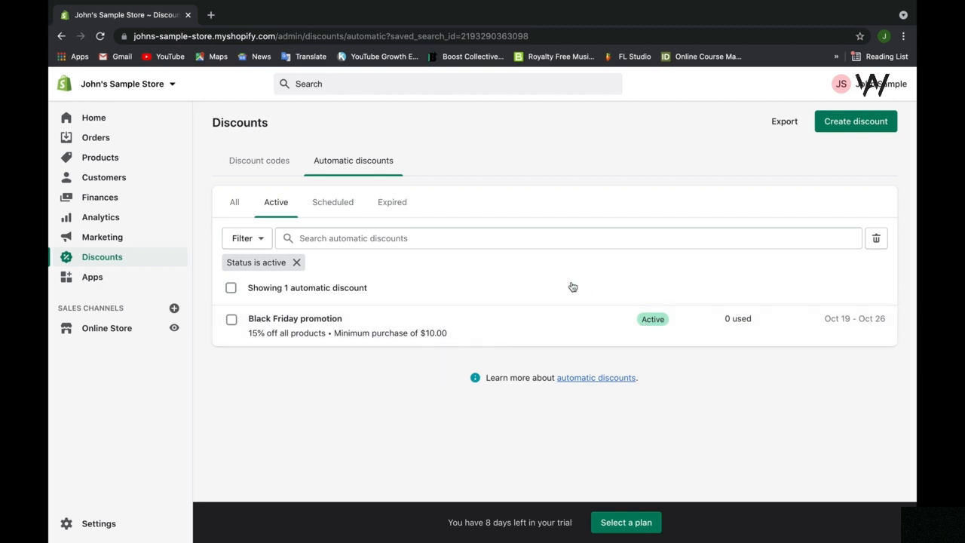
left_click(334, 210)
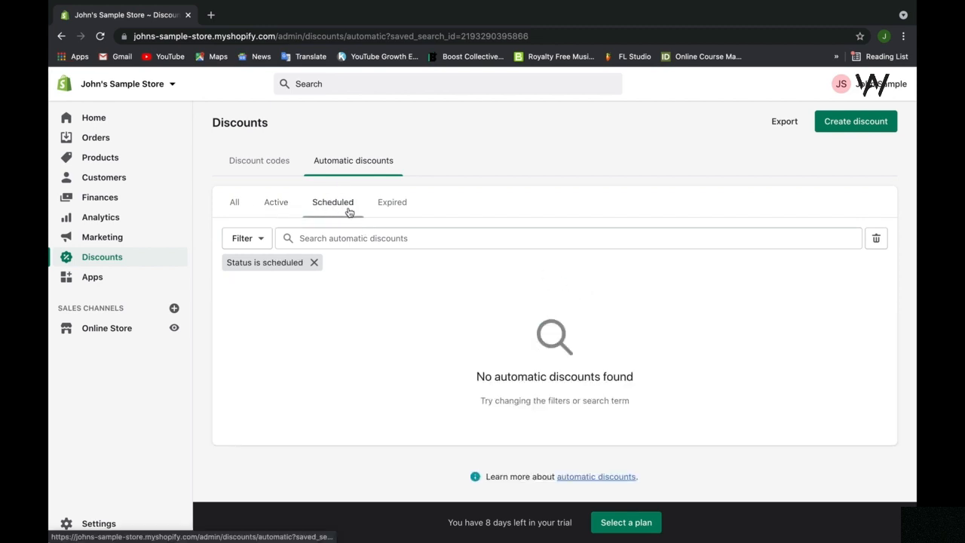
left_click(375, 218)
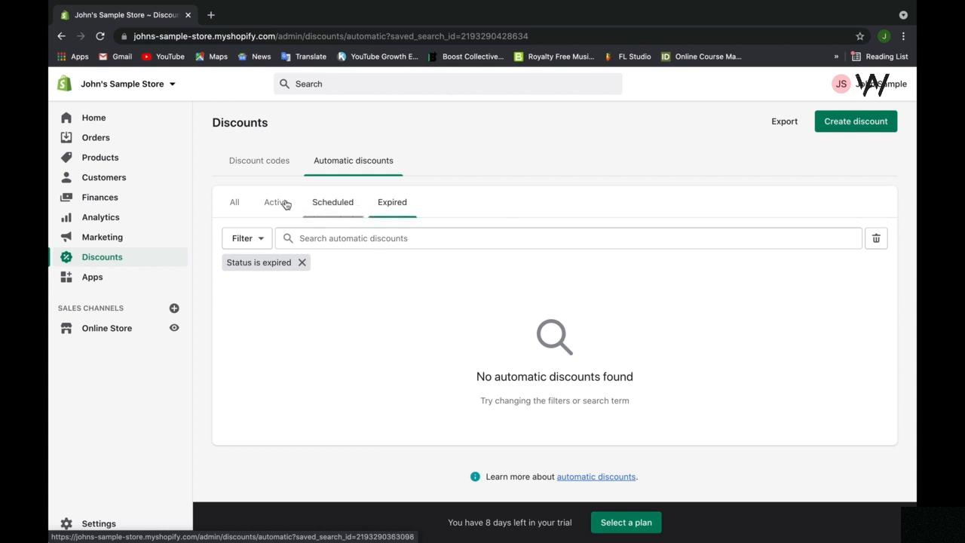
left_click(234, 205)
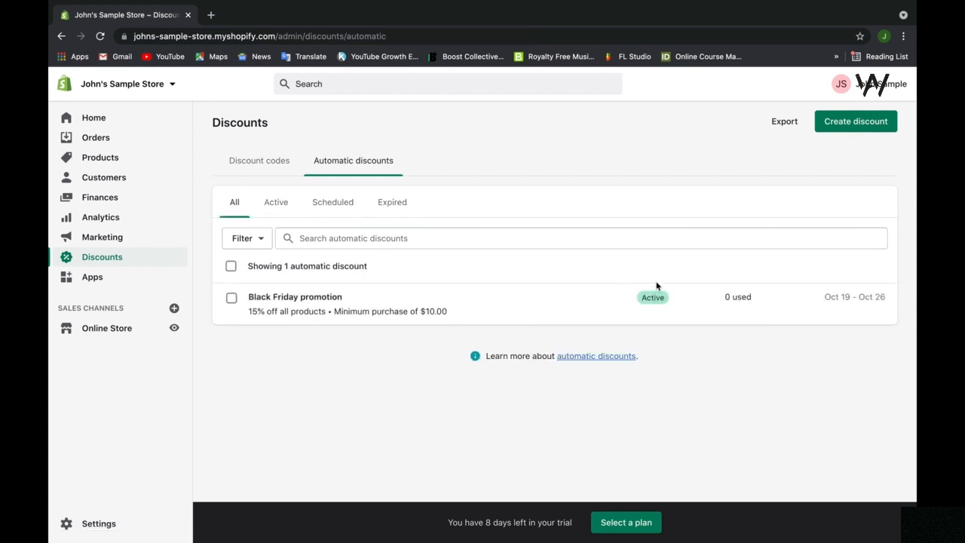